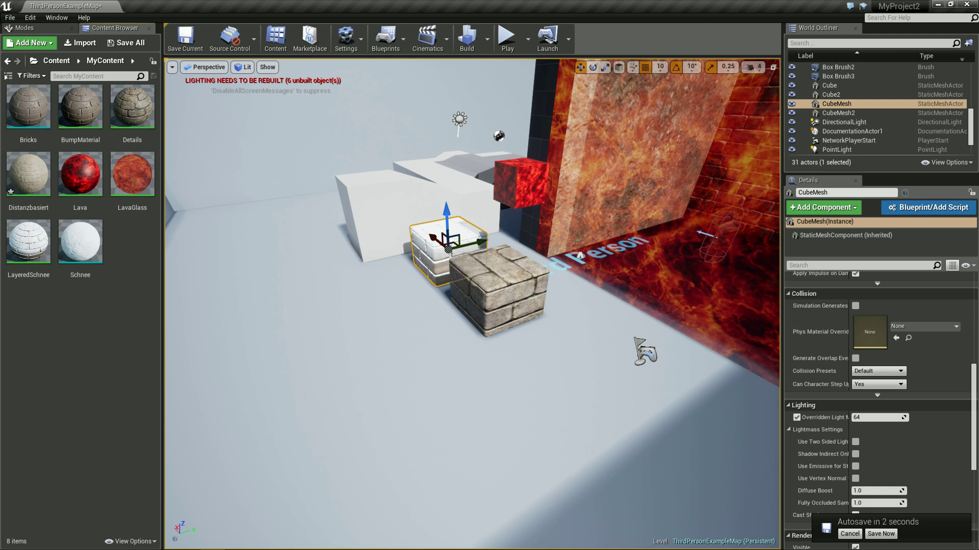
Step: Orbit the view toward the sky, then bring up the new-asset menu in the MyContent folder
{"action": "mouse_move", "coordinate": [472, 306]}
{"action": "right_mouse_down"}
{"action": "mouse_move", "coordinate": [472, 178]}
{"action": "mouse_move", "coordinate": [472, 305]}
{"action": "right_mouse_up"}
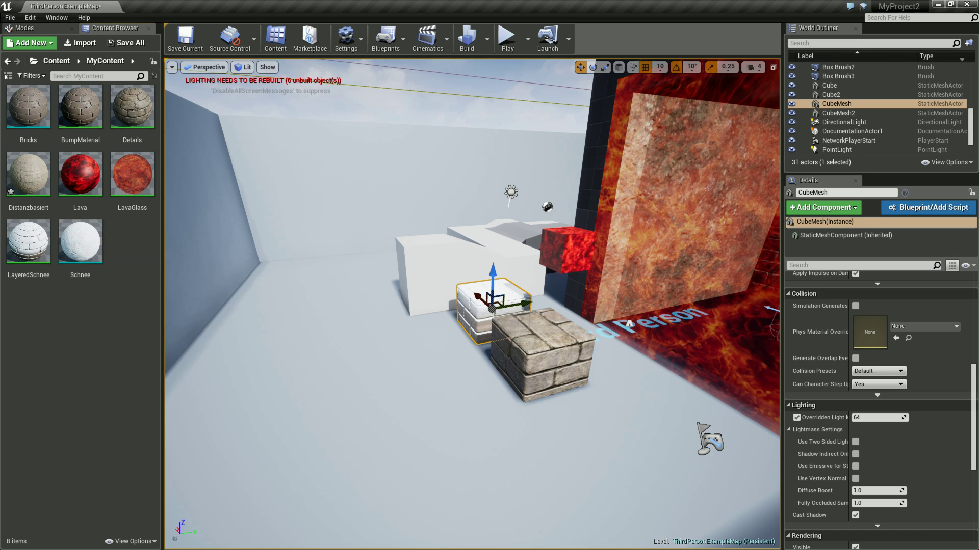
{"action": "right_click", "coordinate": [70, 250]}
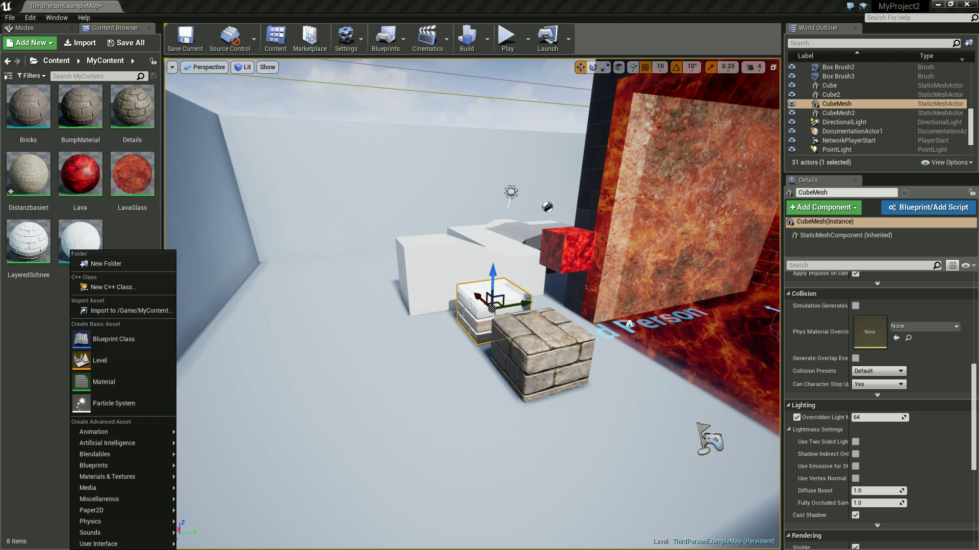
Step: Create a new material named Emissive in MyContent and open it in the Material Editor
{"action": "left_click", "coordinate": [104, 382]}
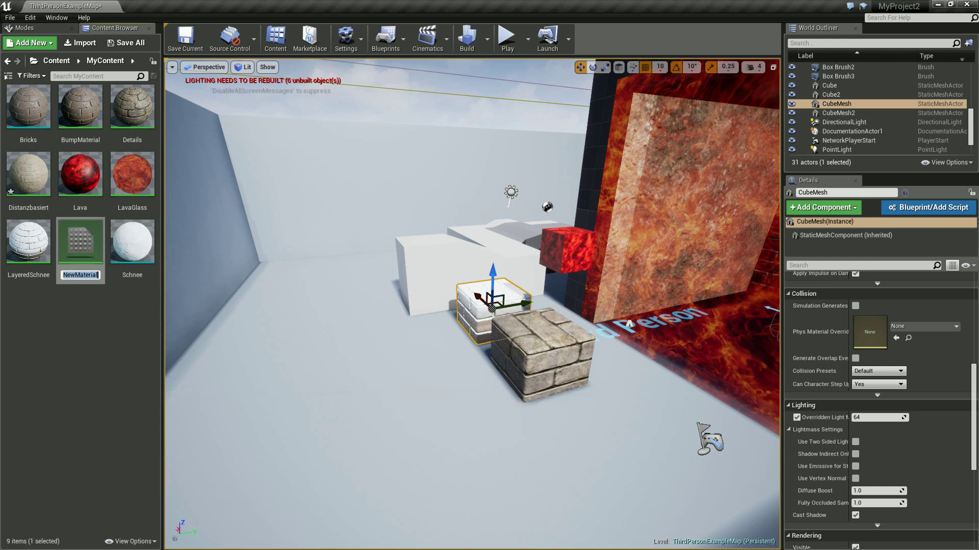
{"action": "type", "text": "Emissive"}
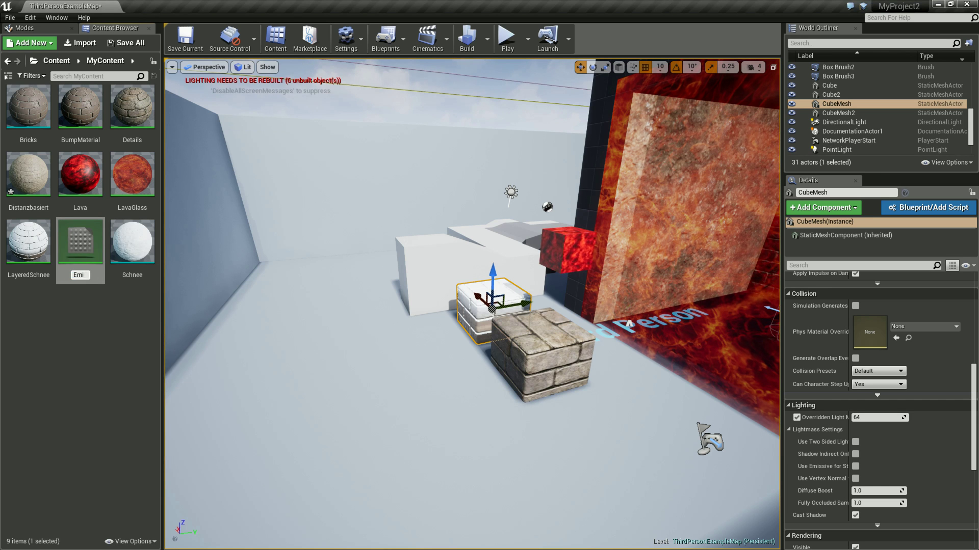
{"action": "key", "text": "Return"}
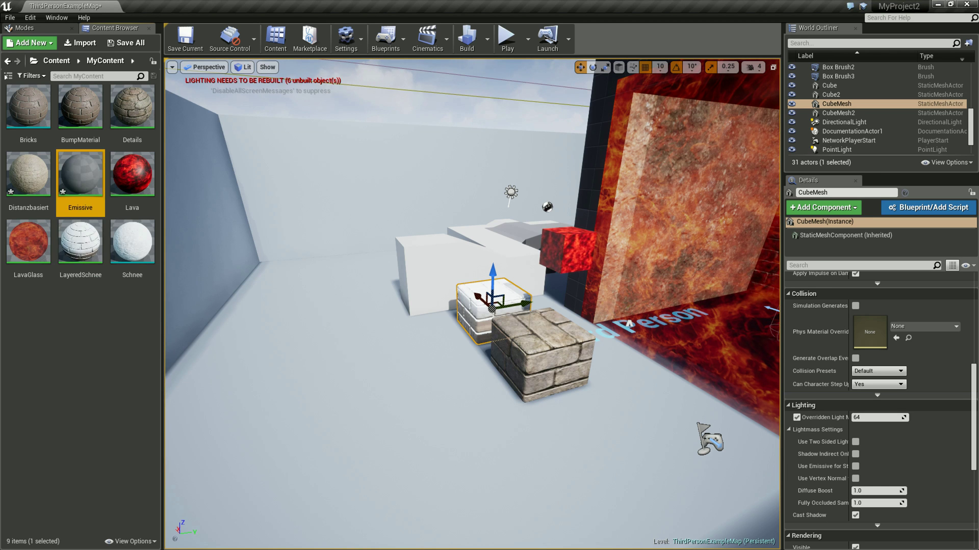
{"action": "key", "text": "Return"}
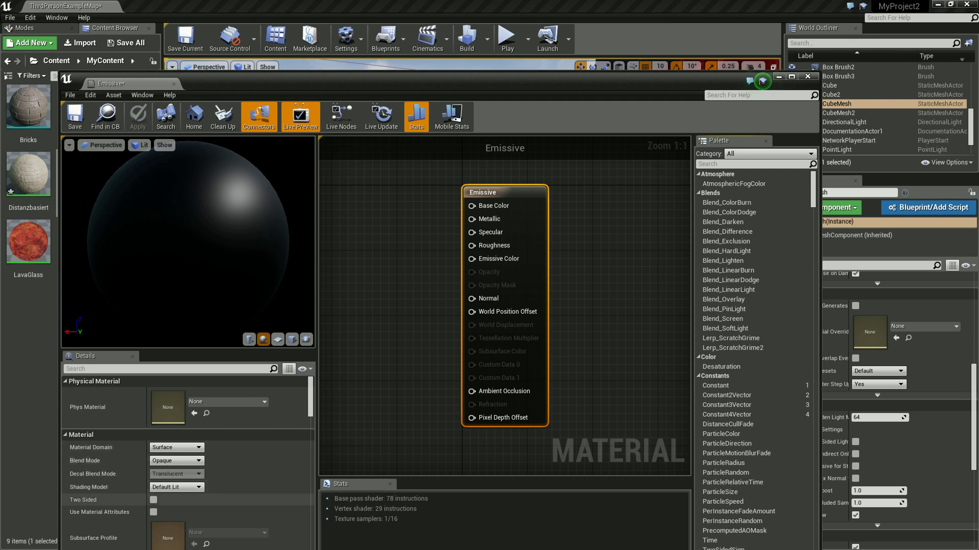
Step: Change the Emissive material's Shading Model from Default Lit to Unlit
{"action": "left_click", "coordinate": [176, 487]}
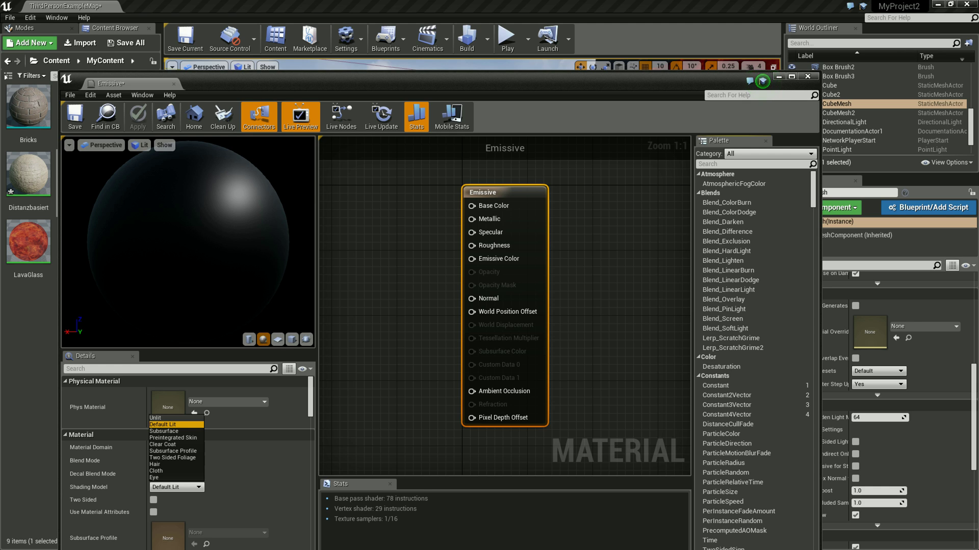
{"action": "left_click", "coordinate": [155, 418]}
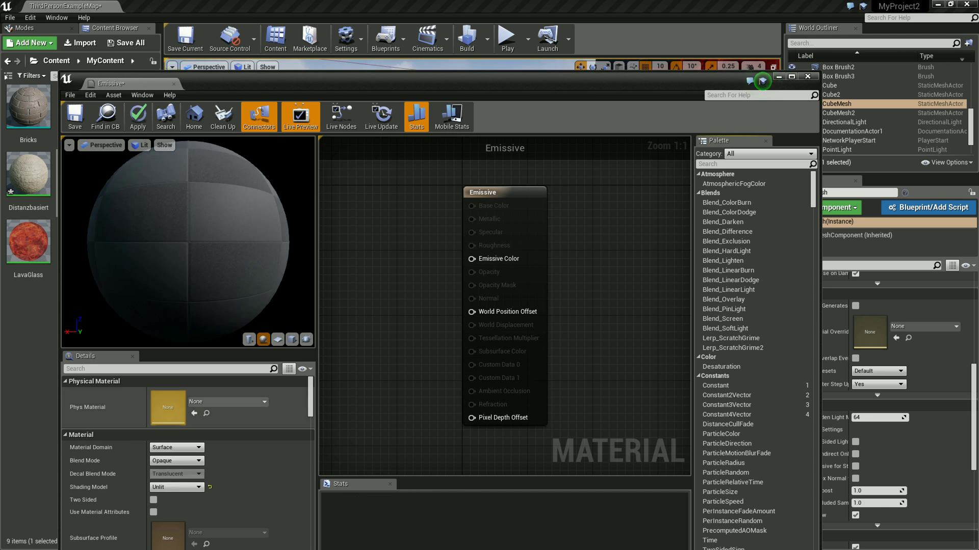
{"action": "right_click_drag", "start_coordinate": [384, 386], "coordinate": [488, 386]}
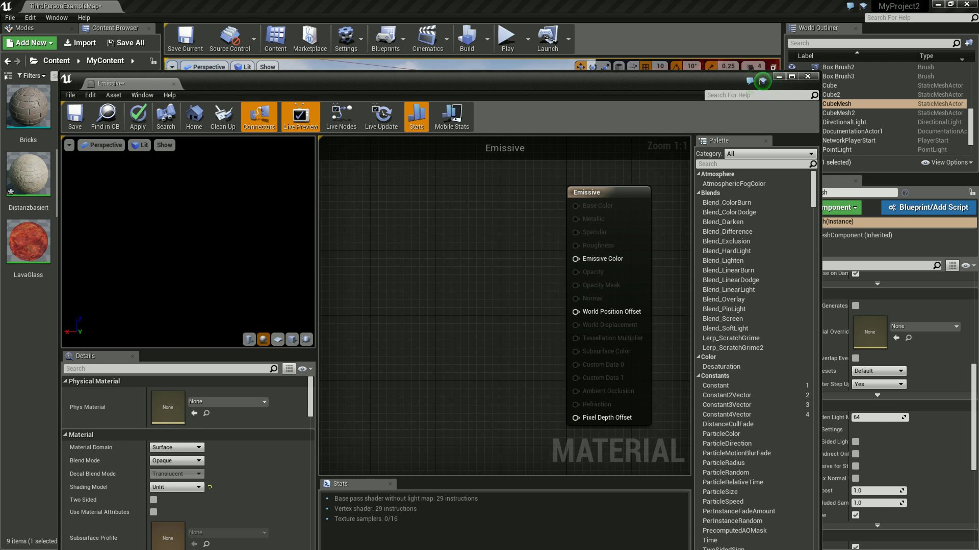
{"action": "right_click_drag", "start_coordinate": [431, 291], "coordinate": [441, 274]}
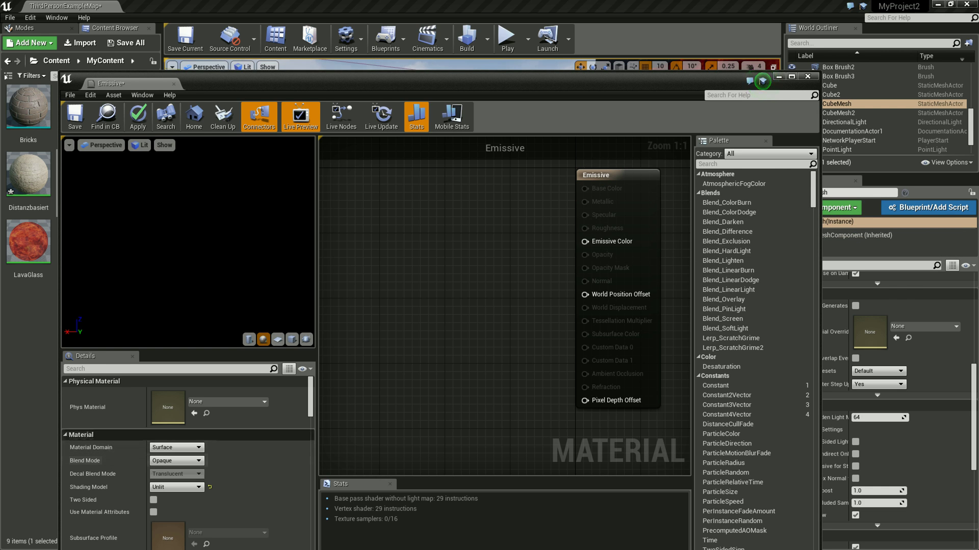
{"action": "left_click_drag", "start_coordinate": [357, 83], "coordinate": [356, 45]}
{"action": "left_click_drag", "start_coordinate": [761, 42], "coordinate": [763, 59]}
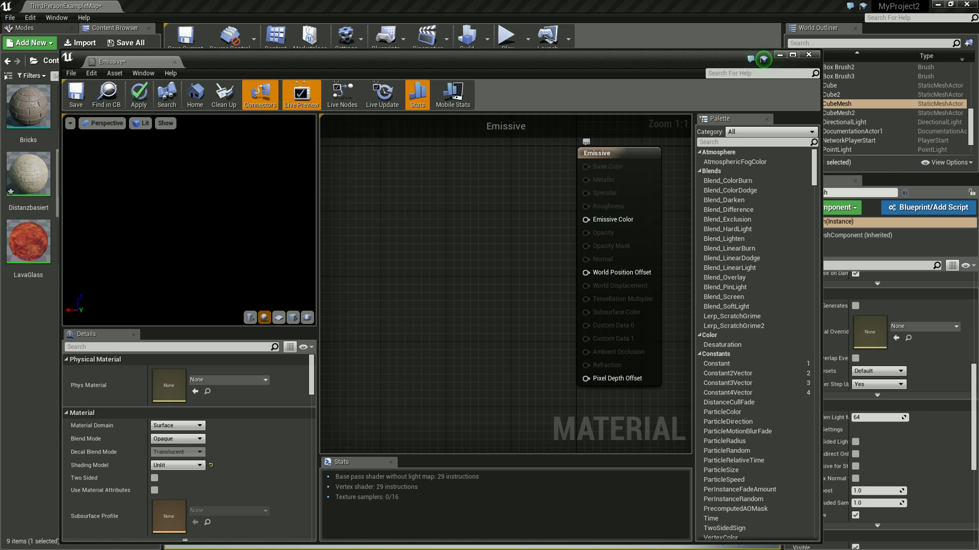
{"action": "left_click", "coordinate": [178, 466]}
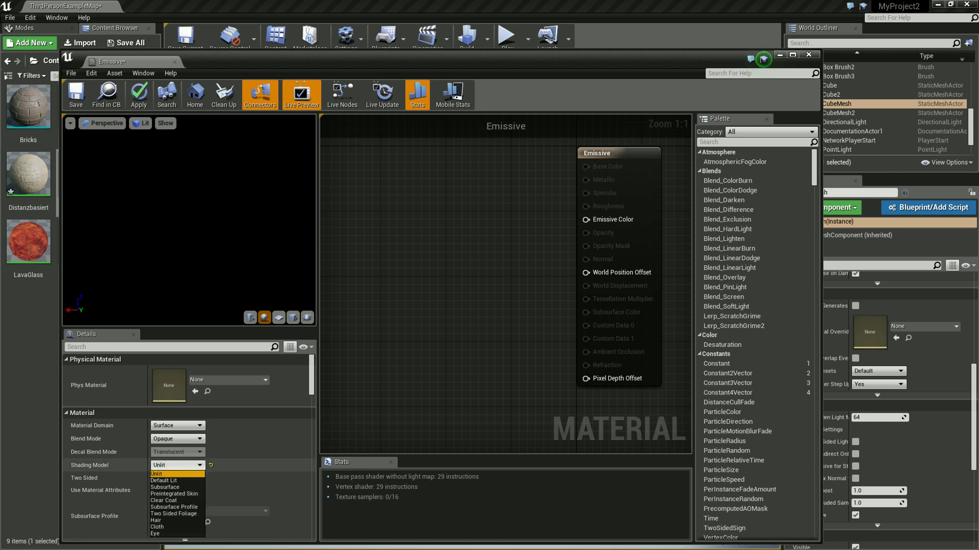
{"action": "key", "text": "Escape"}
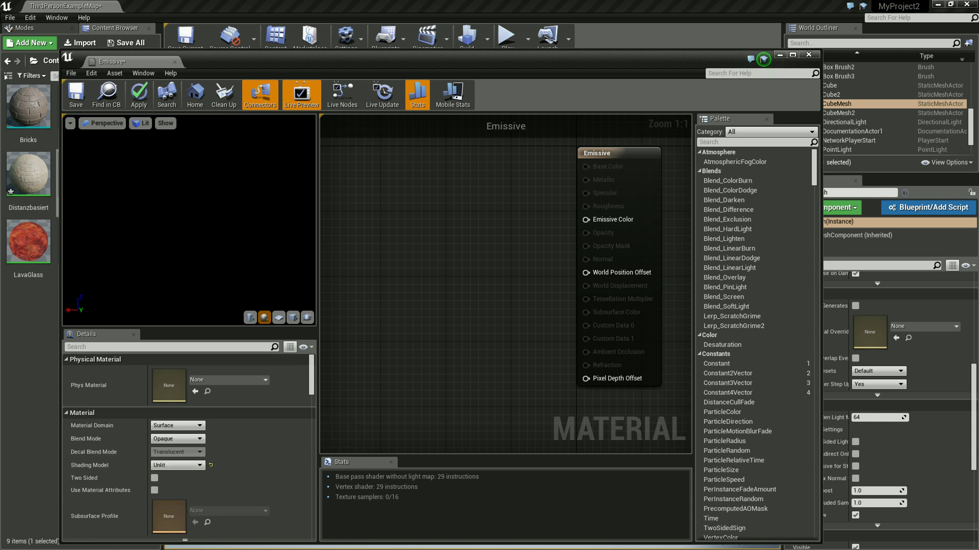
{"action": "right_click_drag", "start_coordinate": [459, 280], "coordinate": [477, 293]}
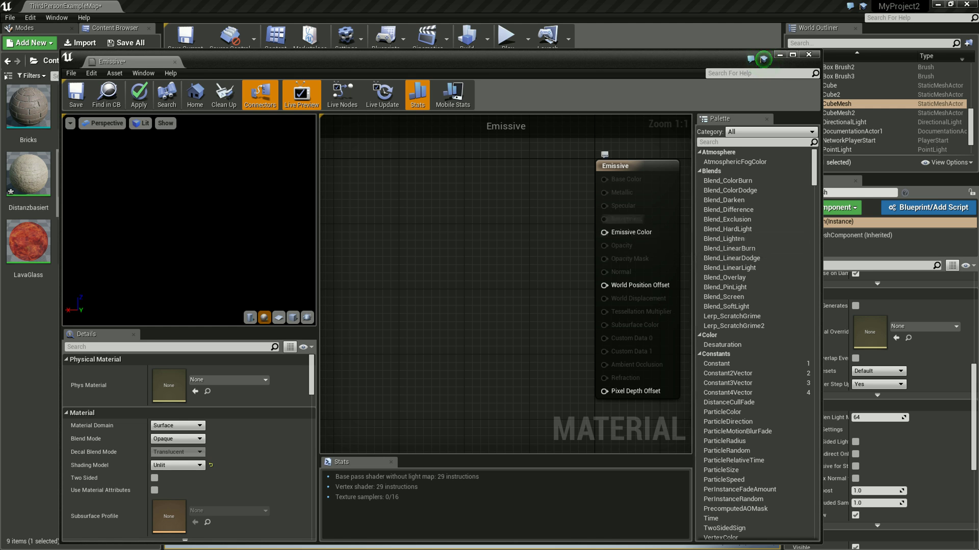
{"action": "type", "text": "Cons"}
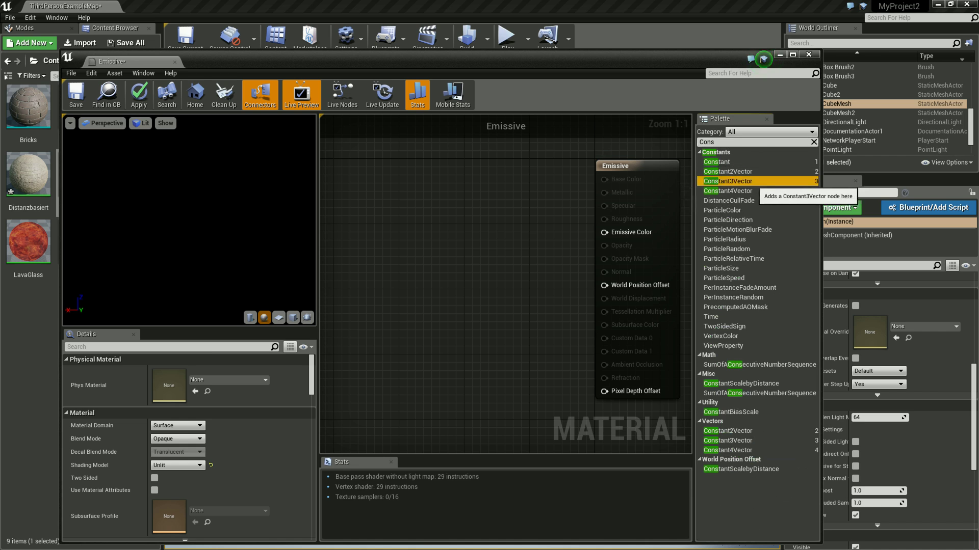
Step: Add a Constant3Vector node and set its colour to pure red (1,0,0) with full saturation and brightness
{"action": "mouse_move", "coordinate": [728, 181]}
{"action": "left_mouse_down"}
{"action": "mouse_move", "coordinate": [488, 225]}
{"action": "mouse_move", "coordinate": [447, 222]}
{"action": "left_mouse_up"}
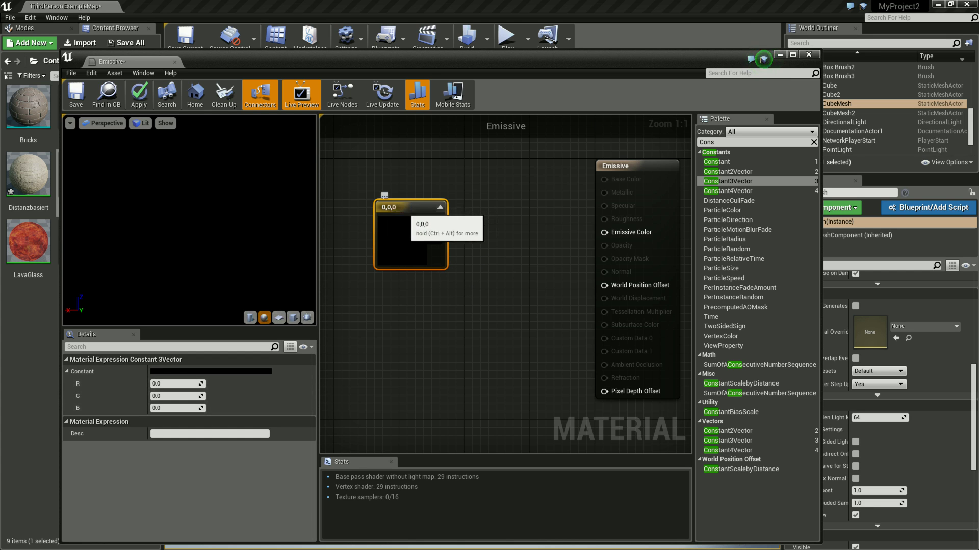
{"action": "left_click_drag", "start_coordinate": [392, 209], "coordinate": [376, 225]}
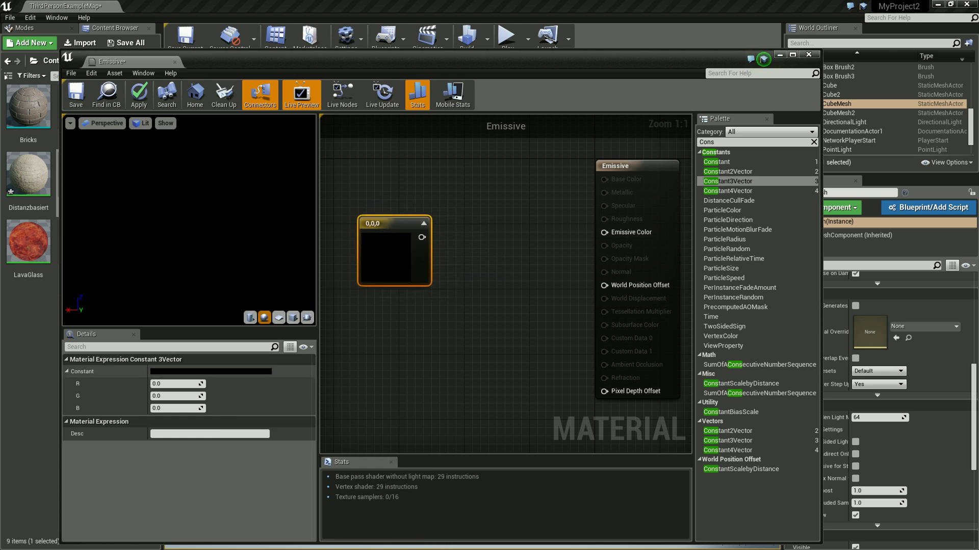
{"action": "double_click", "coordinate": [376, 225]}
{"action": "left_click_drag", "start_coordinate": [338, 284], "coordinate": [428, 212]}
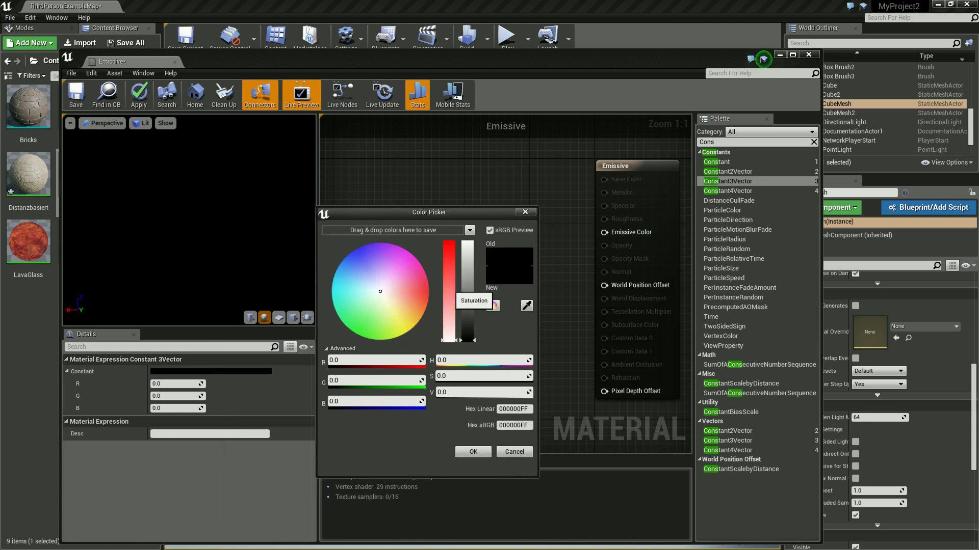
{"action": "left_click_drag", "start_coordinate": [449, 339], "coordinate": [448, 243]}
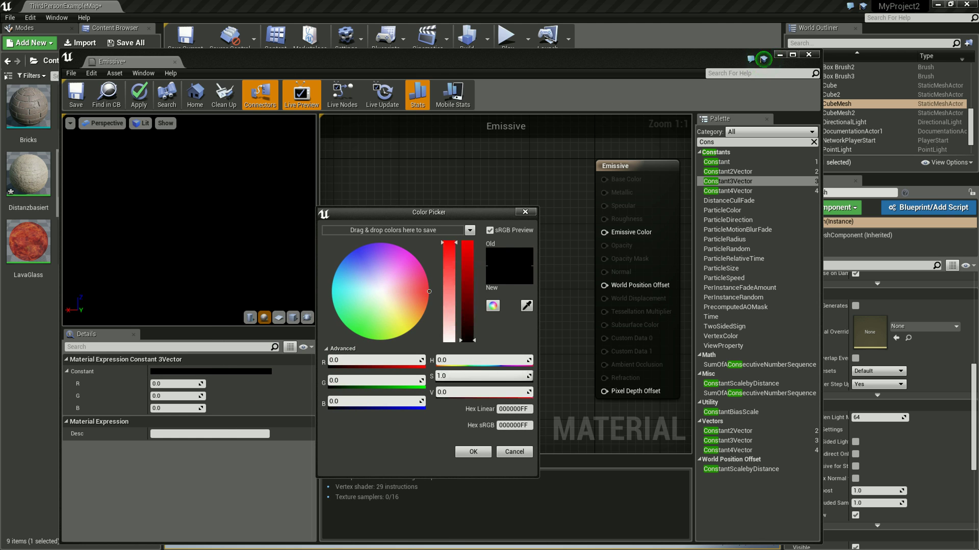
{"action": "left_click_drag", "start_coordinate": [468, 339], "coordinate": [467, 243]}
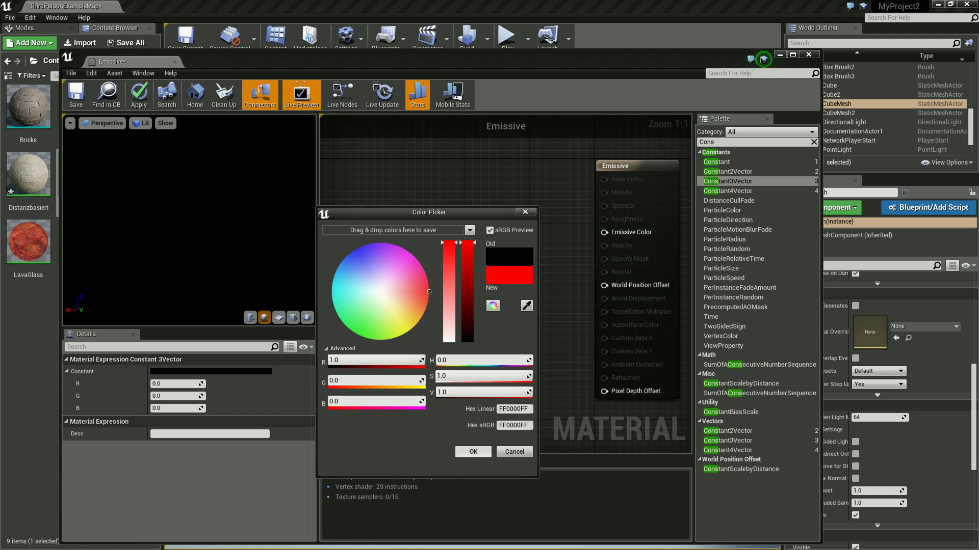
{"action": "left_click", "coordinate": [473, 451]}
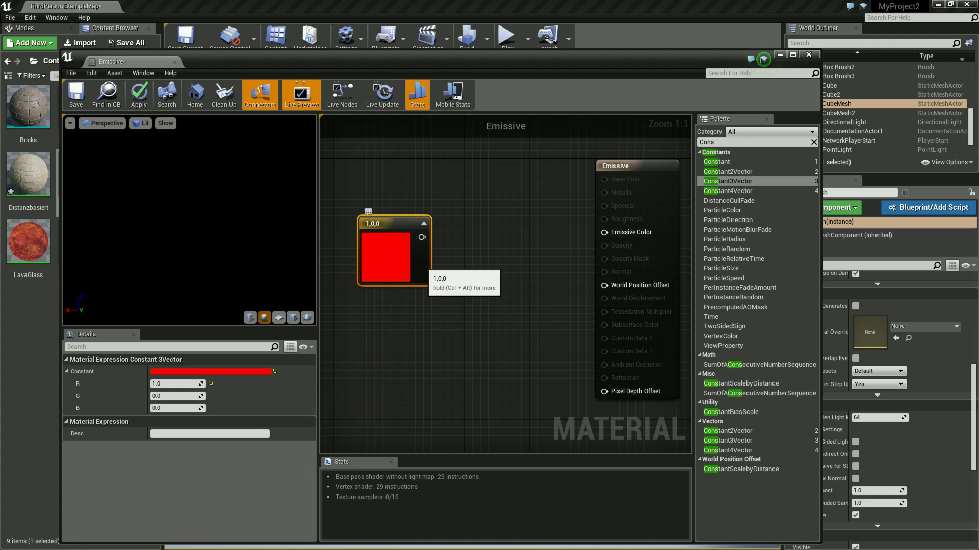
Step: Reposition the red node, wire it into Emissive Color, then disconnect it again
{"action": "right_click", "coordinate": [398, 259]}
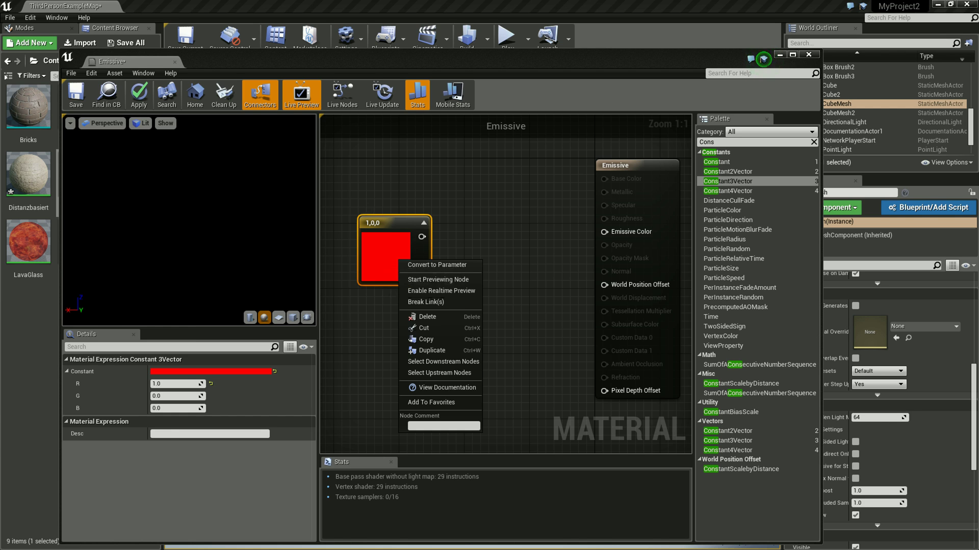
{"action": "left_click", "coordinate": [763, 59]}
{"action": "left_click_drag", "start_coordinate": [413, 229], "coordinate": [403, 212]}
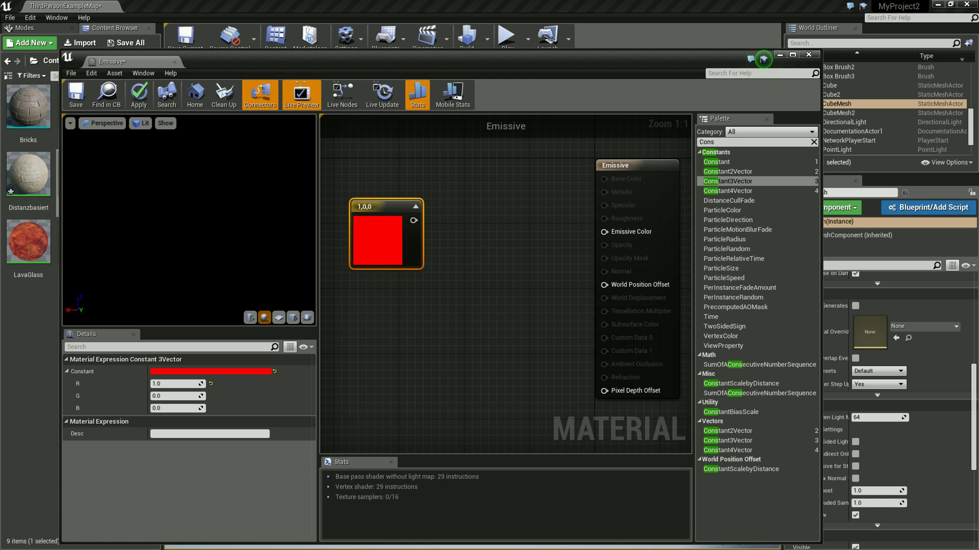
{"action": "right_click", "coordinate": [413, 221]}
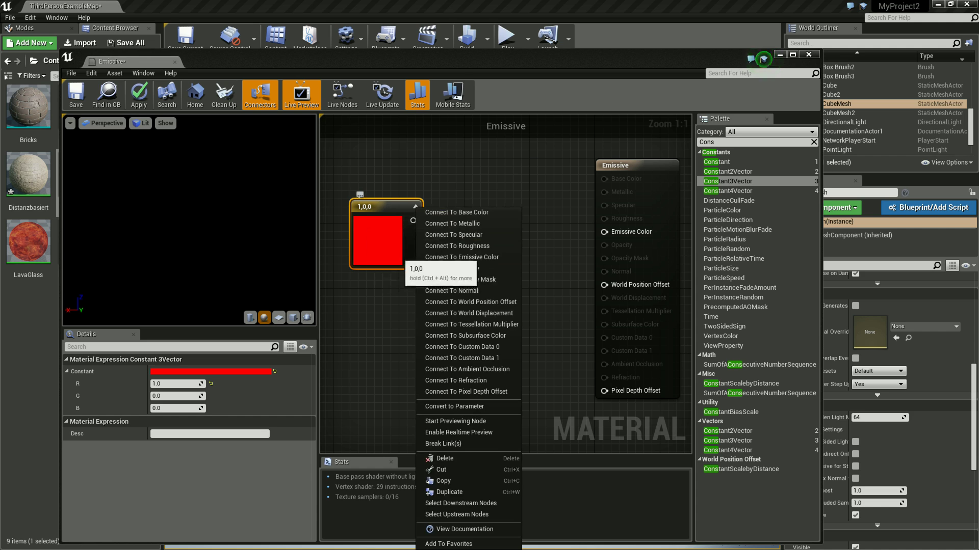
{"action": "key", "text": "Escape"}
{"action": "left_click_drag", "start_coordinate": [413, 221], "coordinate": [602, 233]}
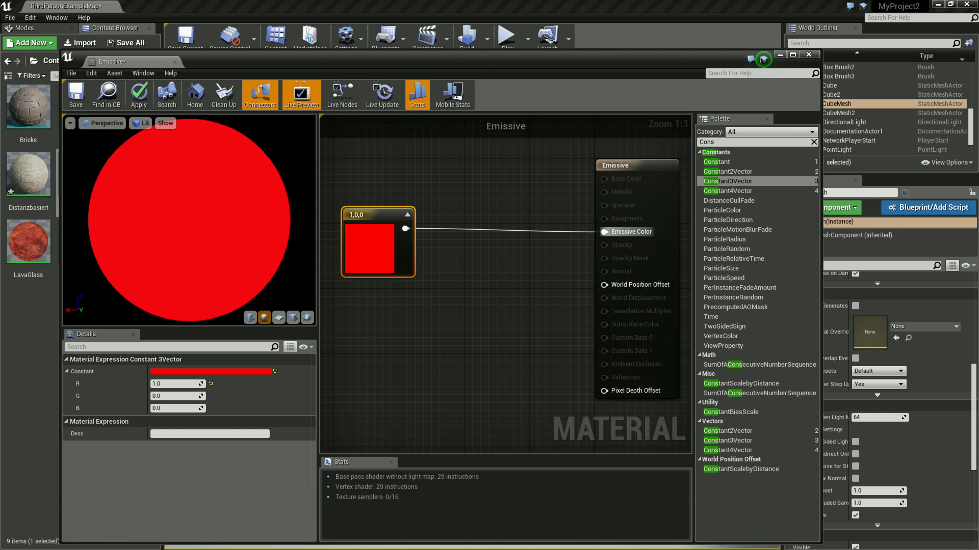
{"action": "left_click_drag", "start_coordinate": [367, 240], "coordinate": [384, 239]}
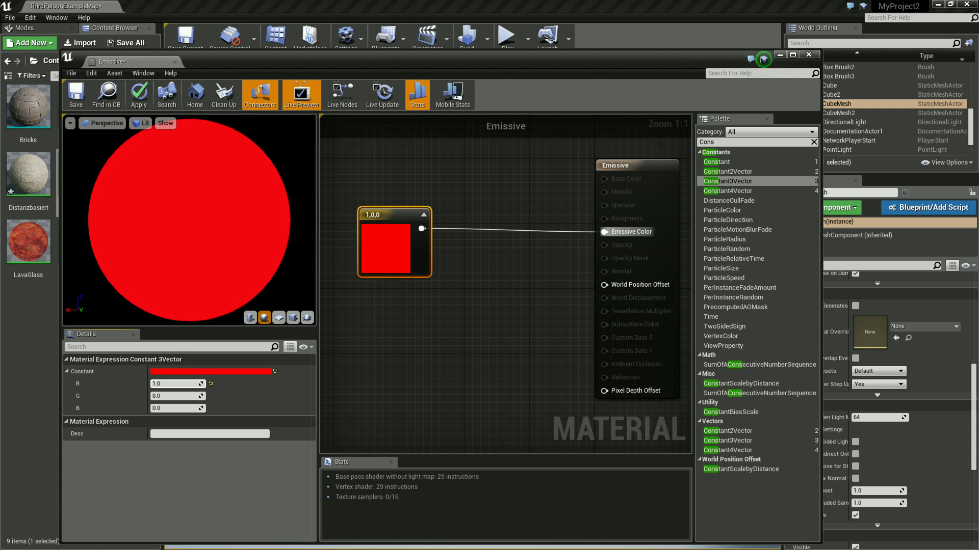
{"action": "left_click", "coordinate": [421, 228], "text": "alt"}
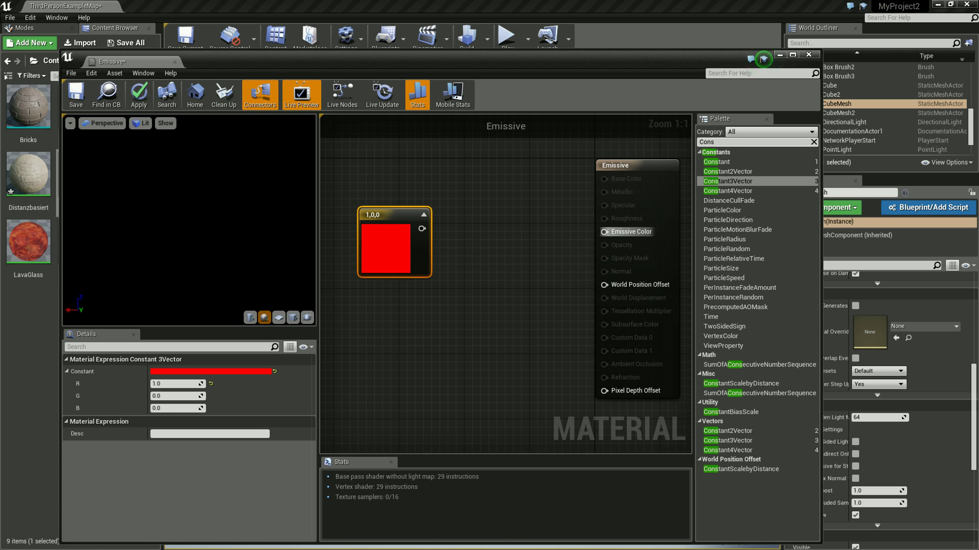
Step: Add a Multiply node and connect the red constant to its A input
{"action": "key", "text": "BackSpace"}
{"action": "key", "text": "BackSpace"}
{"action": "key", "text": "BackSpace"}
{"action": "type", "text": "mulkt"}
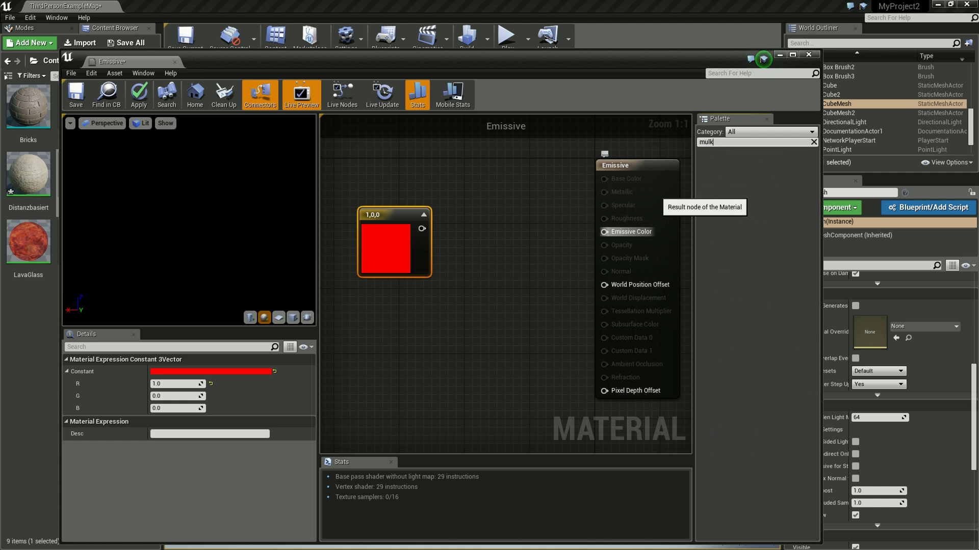
{"action": "key", "text": "BackSpace"}
{"action": "mouse_move", "coordinate": [715, 209]}
{"action": "left_mouse_down"}
{"action": "mouse_move", "coordinate": [434, 233]}
{"action": "mouse_move", "coordinate": [472, 244]}
{"action": "left_mouse_up"}
{"action": "left_click_drag", "start_coordinate": [379, 215], "coordinate": [387, 199]}
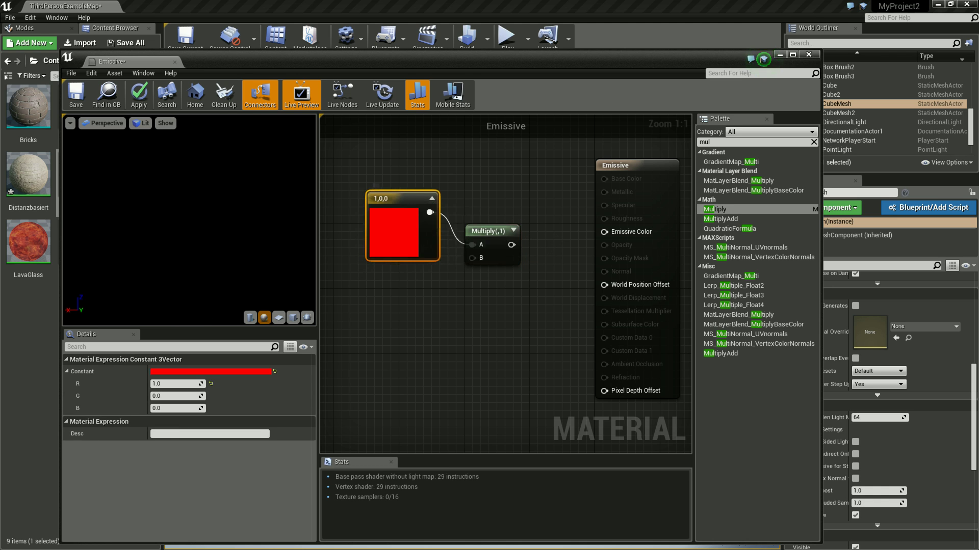
{"action": "left_click", "coordinate": [459, 331]}
Step: Add a scalar Constant node and connect it to Multiply's B input
{"action": "left_click", "coordinate": [755, 142]}
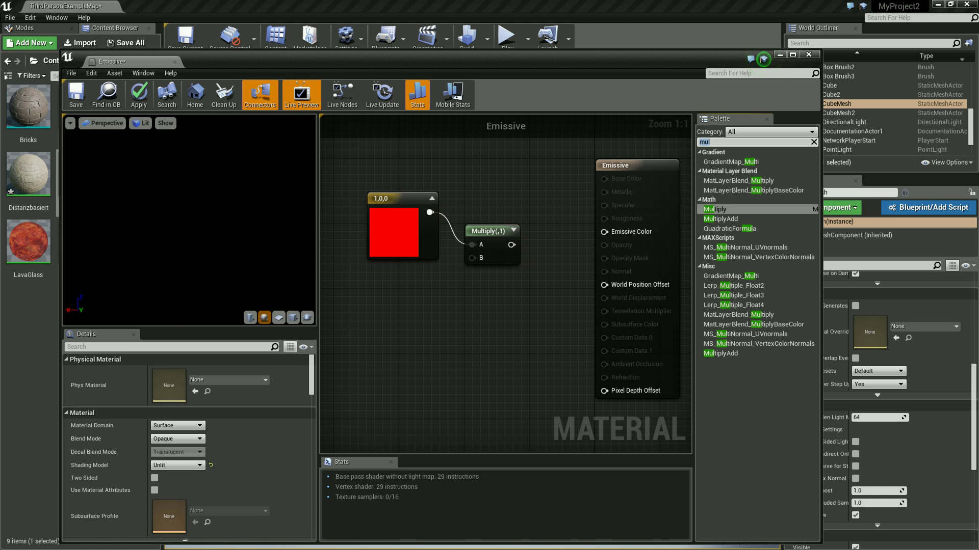
{"action": "type", "text": "cons"}
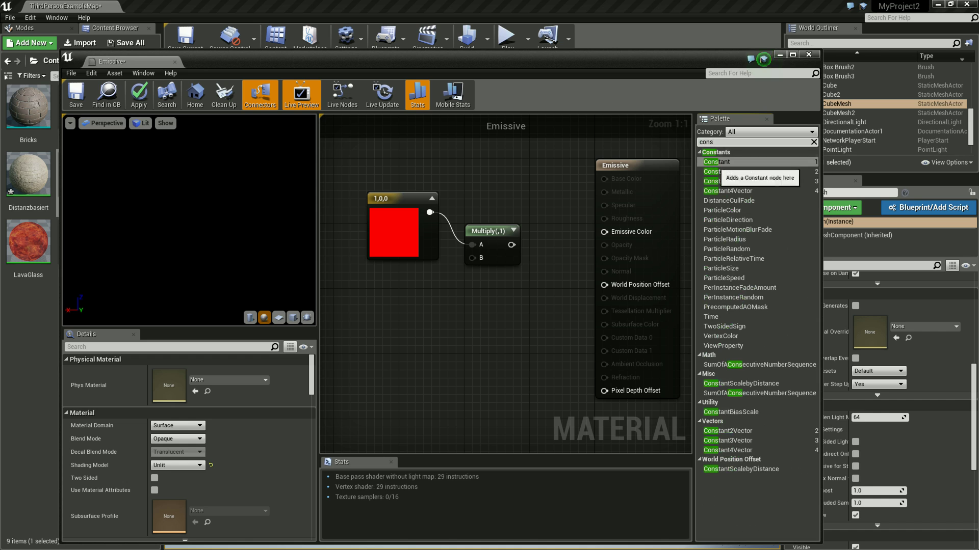
{"action": "left_click", "coordinate": [724, 152]}
{"action": "mouse_move", "coordinate": [716, 161]}
{"action": "left_mouse_down"}
{"action": "mouse_move", "coordinate": [382, 301]}
{"action": "mouse_move", "coordinate": [402, 279]}
{"action": "left_mouse_up"}
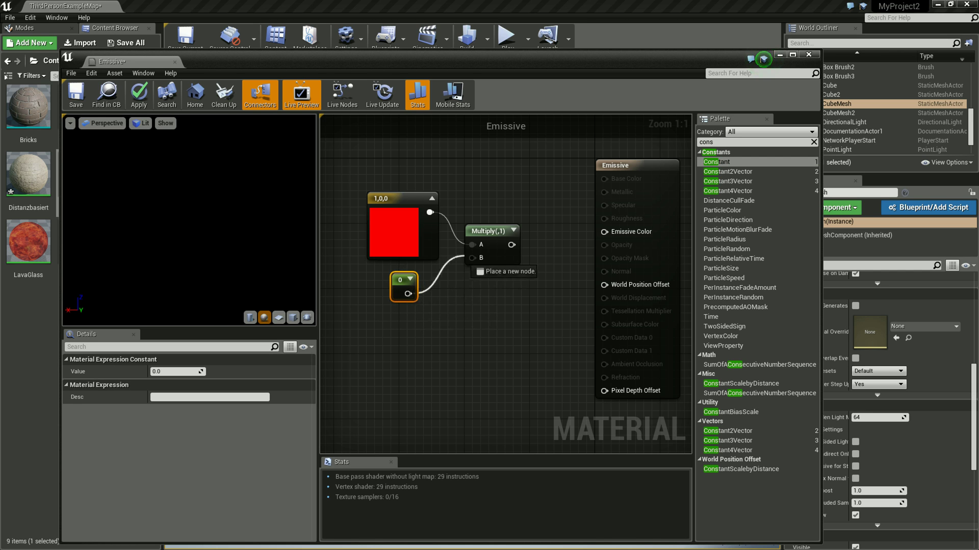
{"action": "left_click_drag", "start_coordinate": [407, 294], "coordinate": [472, 258]}
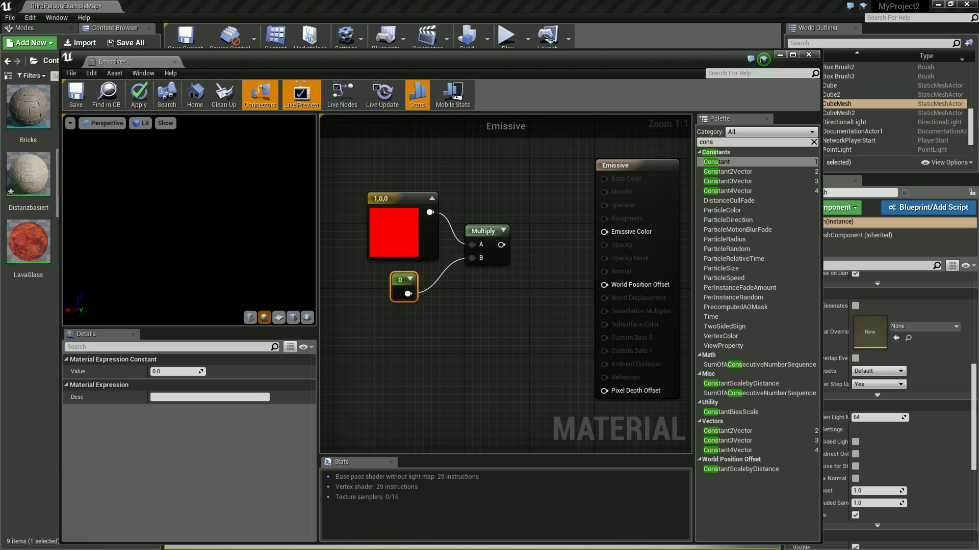
Step: Convert the Constant into a parameter named Leuchtkraft
{"action": "right_click", "coordinate": [402, 293]}
{"action": "right_click", "coordinate": [398, 287]}
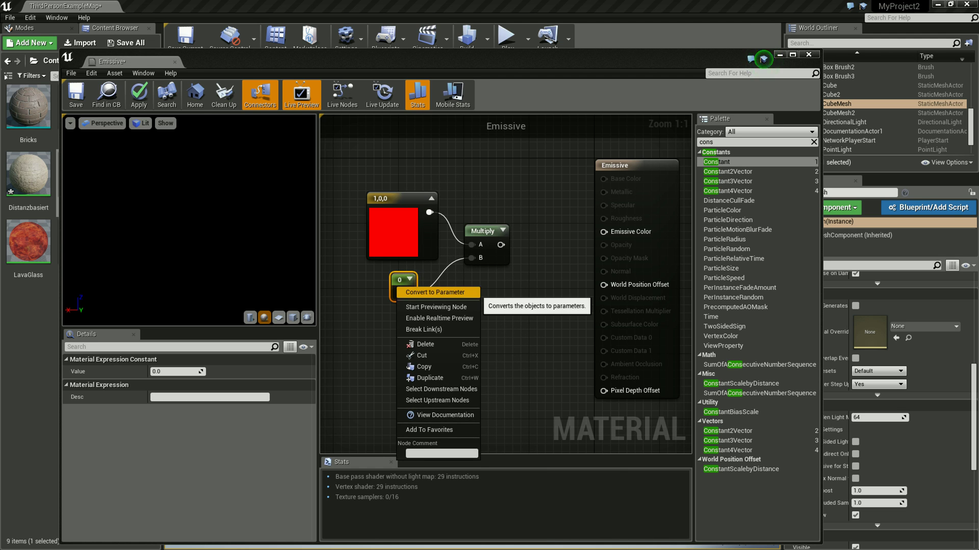
{"action": "left_click", "coordinate": [433, 292]}
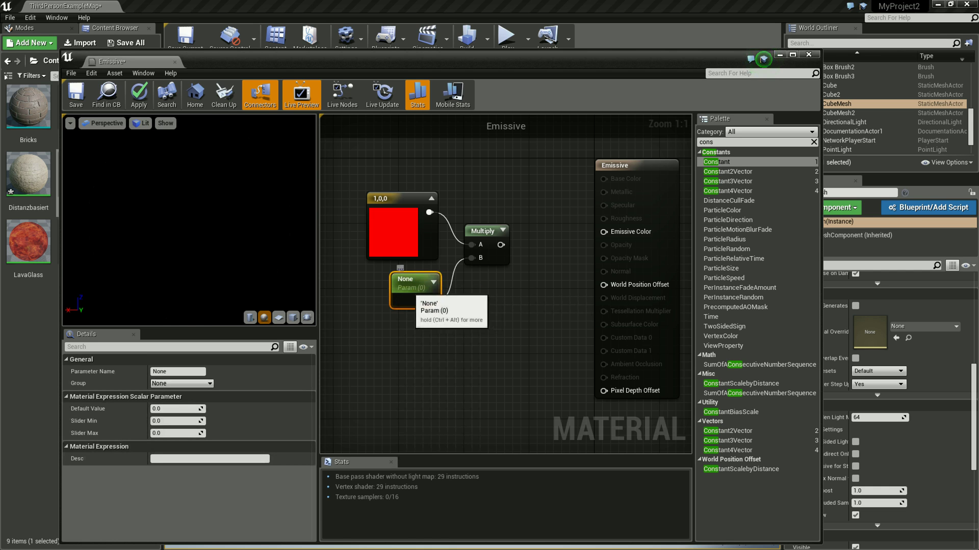
{"action": "left_click_drag", "start_coordinate": [418, 295], "coordinate": [410, 296]}
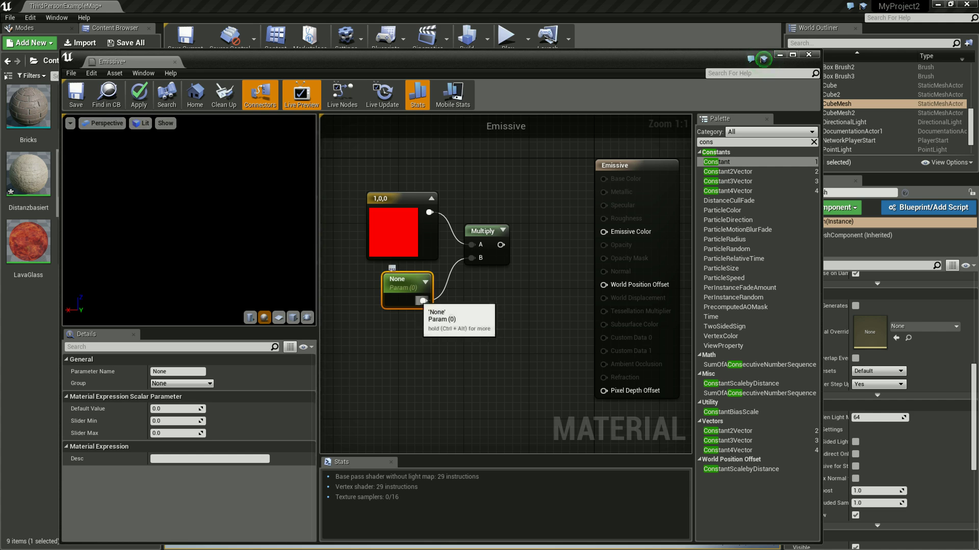
{"action": "left_click", "coordinate": [183, 371]}
{"action": "type", "text": "Stärke"}
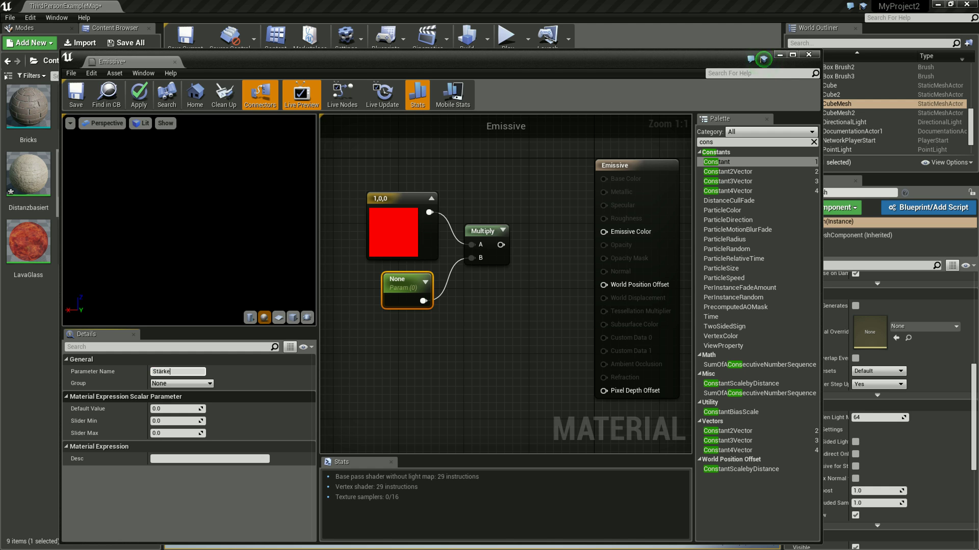
{"action": "key", "text": "Return"}
{"action": "type", "text": "ft"}
{"action": "key", "text": "Return"}
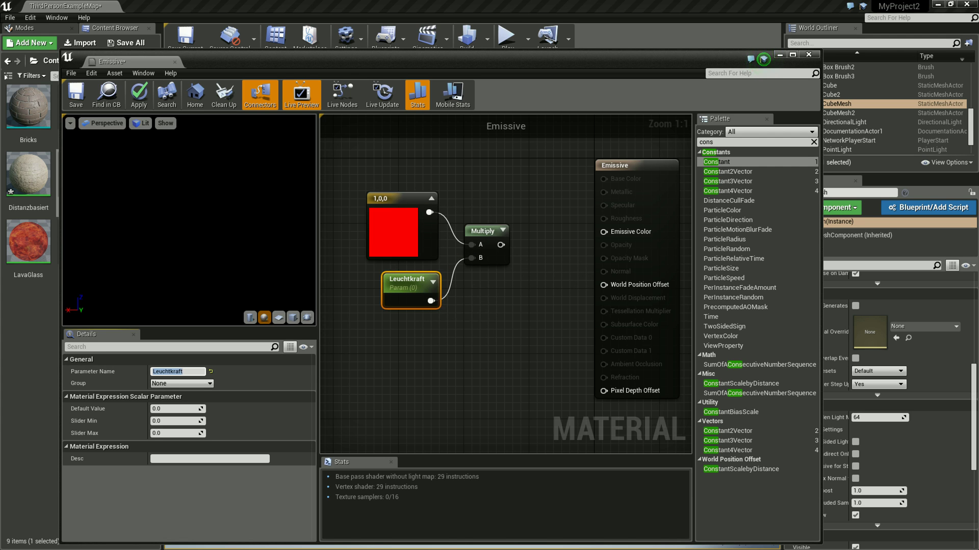
Step: Set Leuchtkraft's default to 0.5 and feed the Multiply result into Emissive Color
{"action": "right_click_drag", "start_coordinate": [486, 231], "coordinate": [461, 235]}
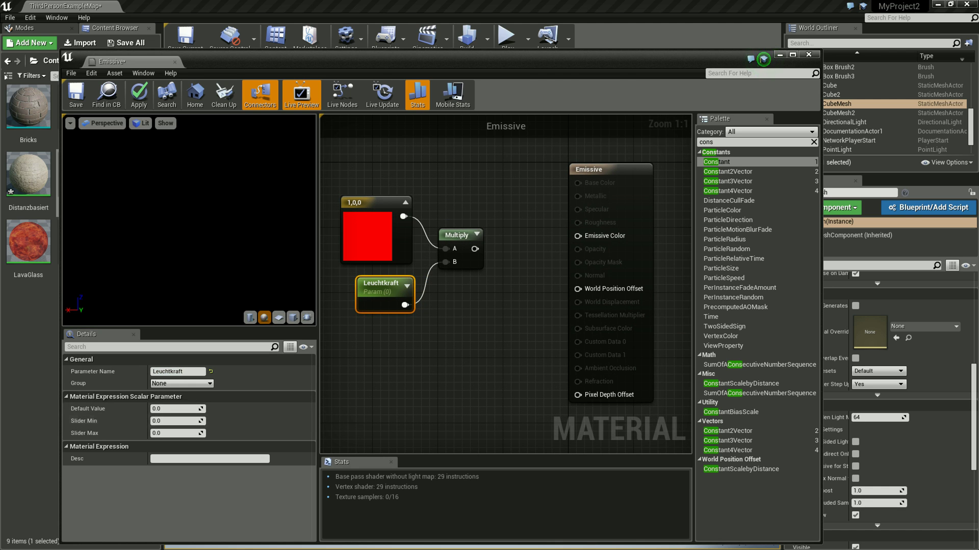
{"action": "left_click", "coordinate": [175, 409]}
{"action": "type", "text": ".5"}
{"action": "key", "text": "Return"}
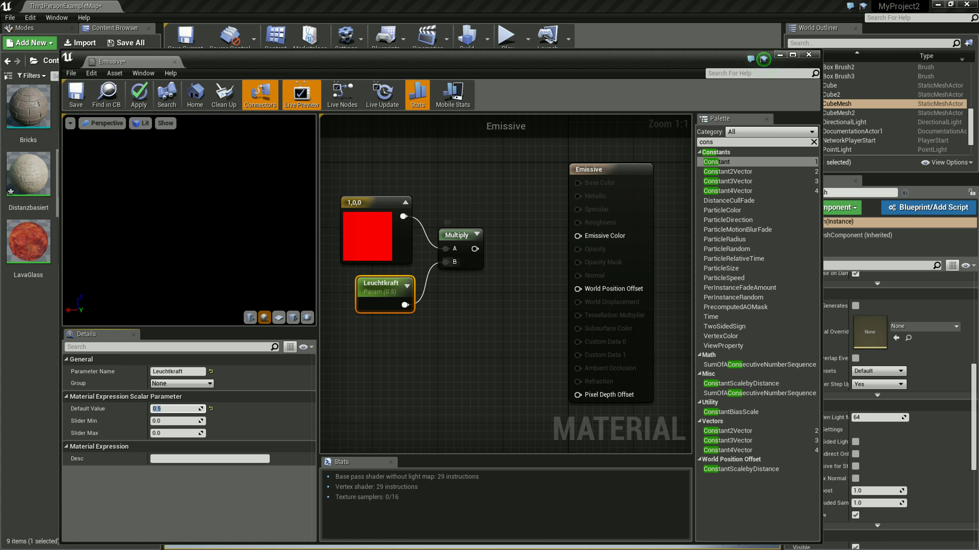
{"action": "left_click_drag", "start_coordinate": [475, 249], "coordinate": [578, 236]}
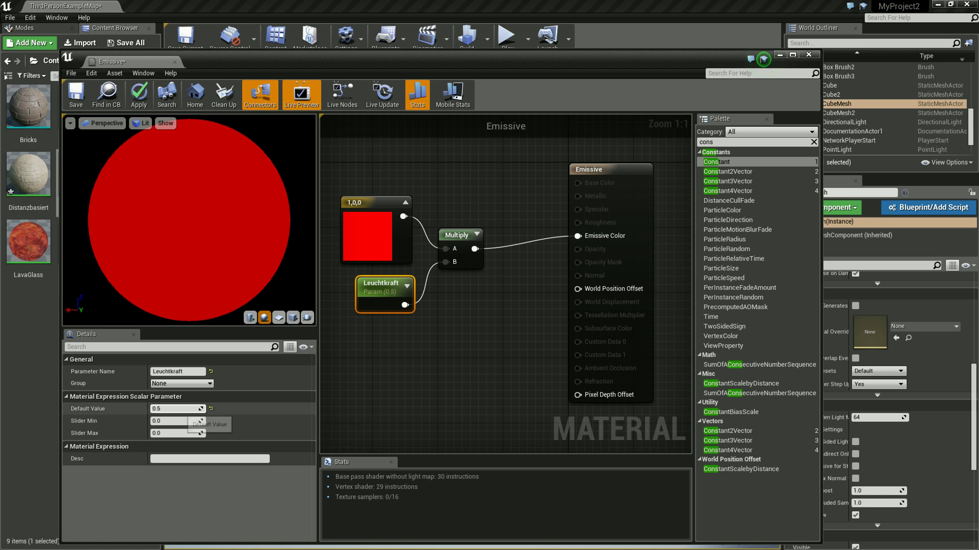
Step: Set Leuchtkraft's default value to 1.0 and its slider maximum to 10.0
{"action": "left_click", "coordinate": [162, 409]}
{"action": "type", "text": "1"}
{"action": "key", "text": "Return"}
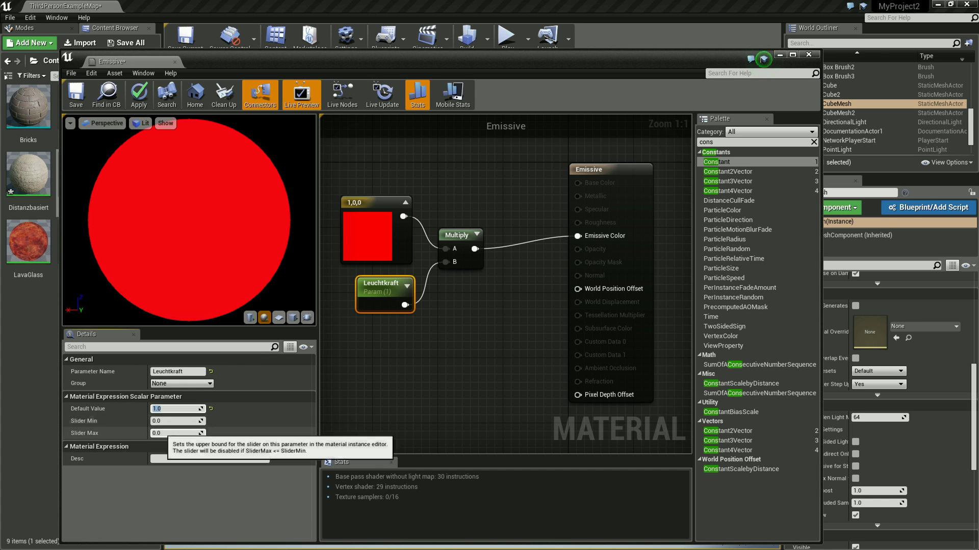
{"action": "left_click", "coordinate": [173, 434]}
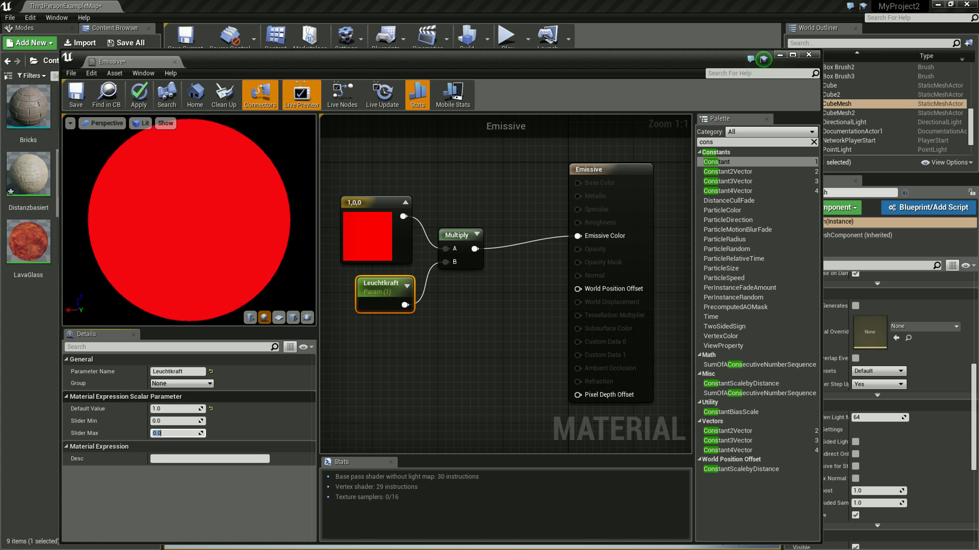
{"action": "type", "text": "10"}
{"action": "key", "text": "Return"}
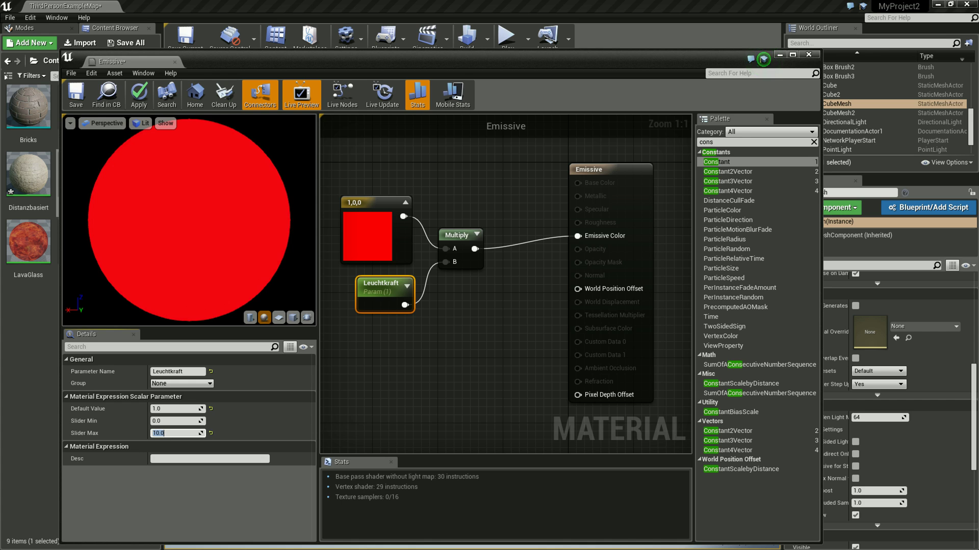
{"action": "left_click", "coordinate": [505, 336]}
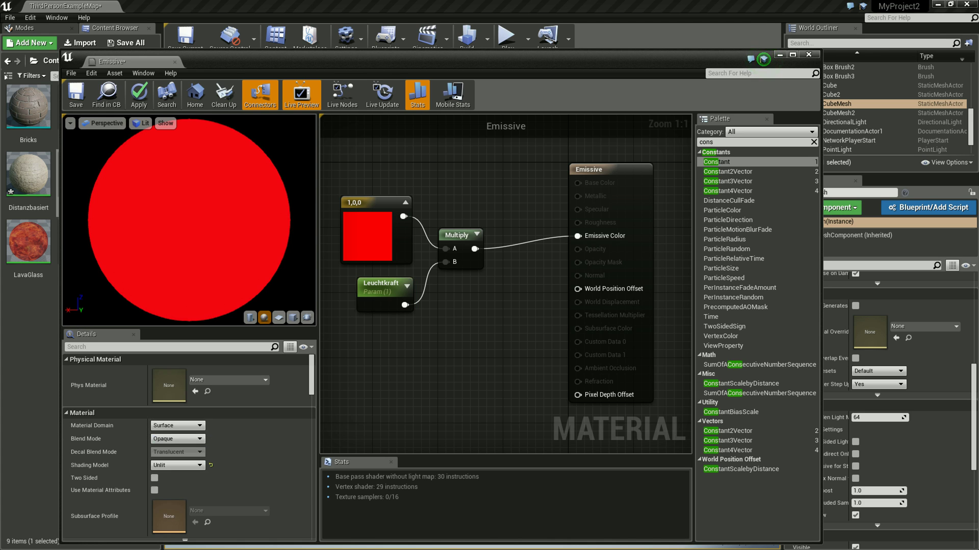
Step: Save the Emissive material and close its editor
{"action": "scroll", "coordinate": [189, 423], "scroll_direction": "down", "scroll_amount": 2}
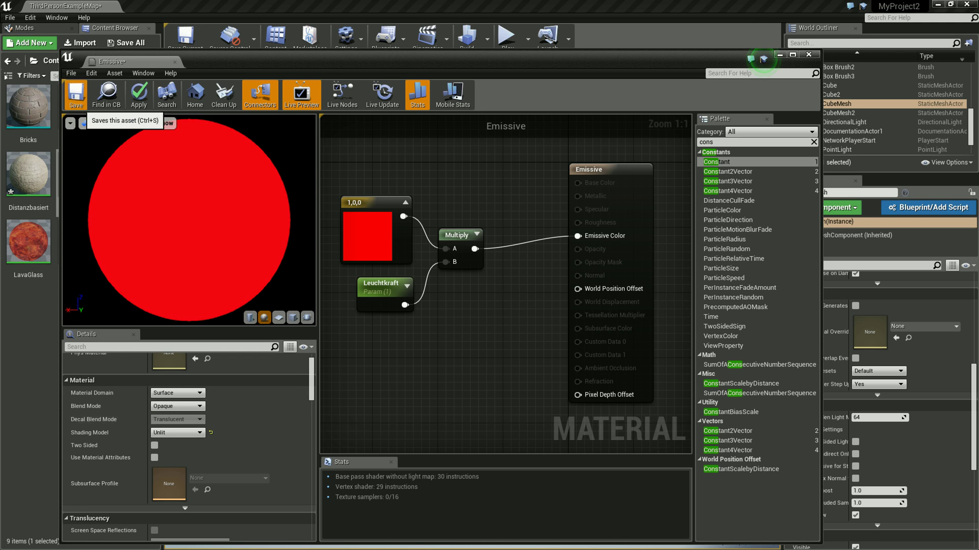
{"action": "left_click", "coordinate": [76, 94]}
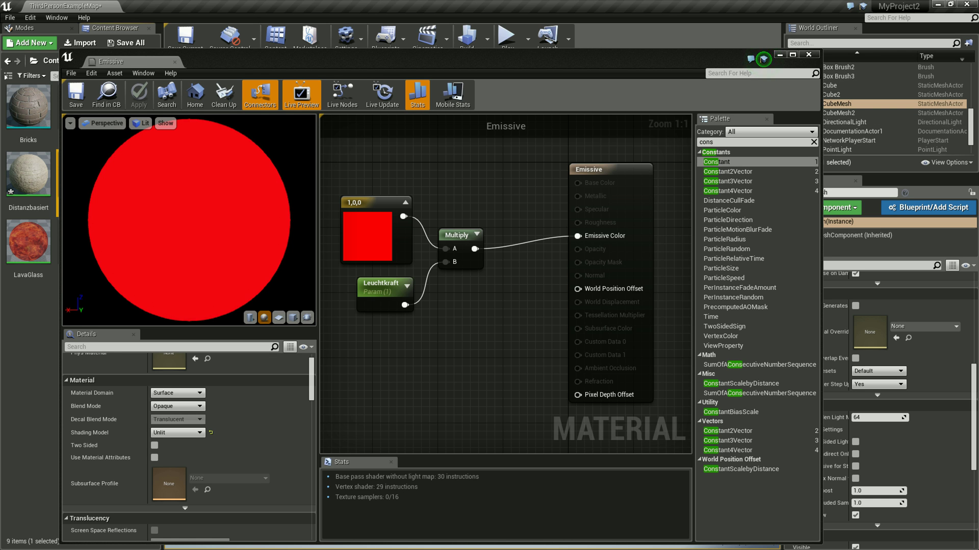
{"action": "left_click", "coordinate": [809, 54]}
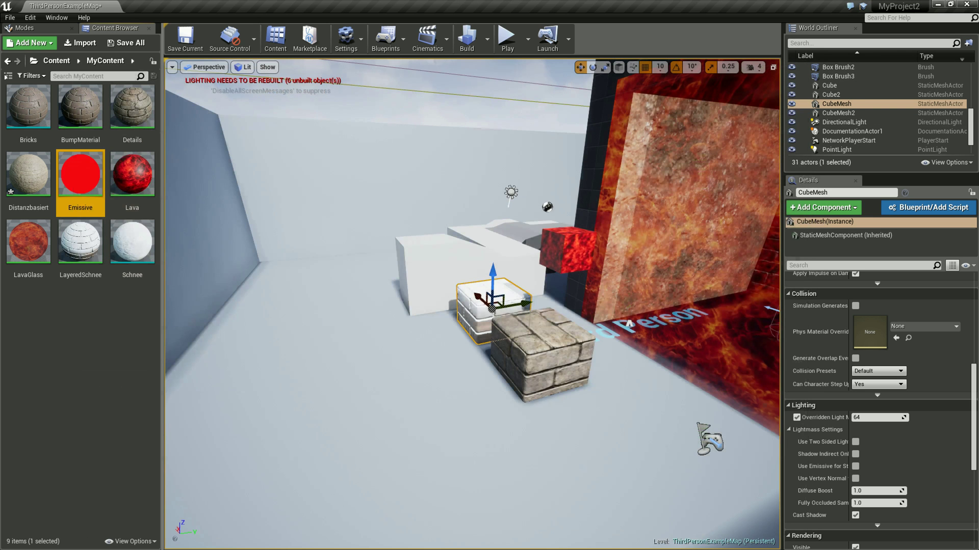
Step: Duplicate the stone cube CubeMesh2 to create CubeMesh3
{"action": "right_click_drag", "start_coordinate": [472, 305], "coordinate": [490, 316]}
{"action": "mouse_move", "coordinate": [660, 372]}
{"action": "right_mouse_down"}
{"action": "mouse_move", "coordinate": [330, 381]}
{"action": "mouse_move", "coordinate": [337, 402]}
{"action": "right_mouse_up"}
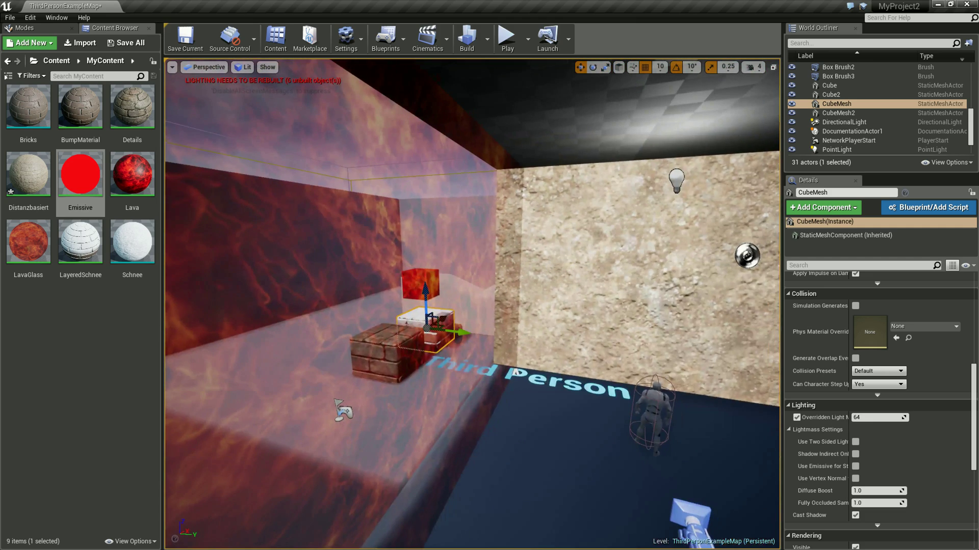
{"action": "left_click", "coordinate": [336, 402]}
{"action": "right_click_drag", "start_coordinate": [336, 402], "coordinate": [451, 372]}
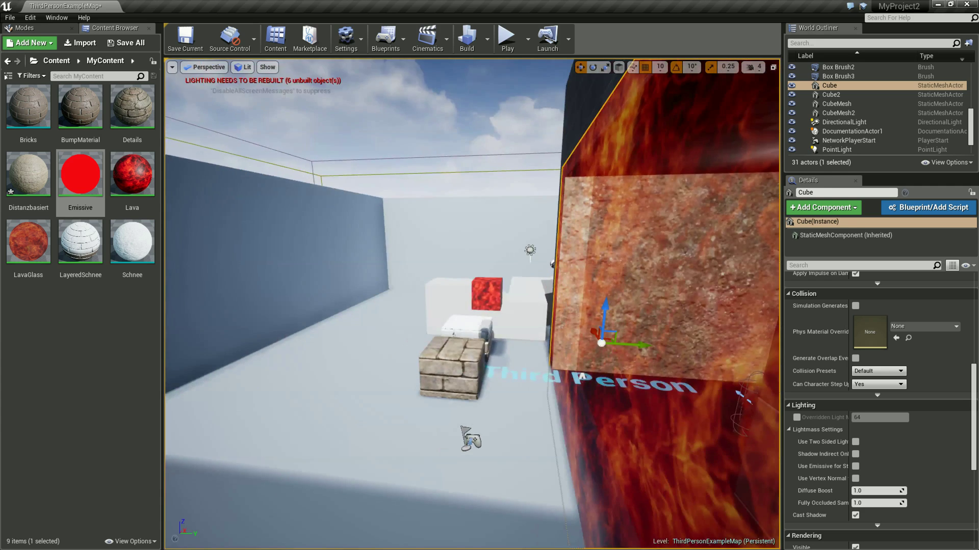
{"action": "left_click", "coordinate": [451, 372]}
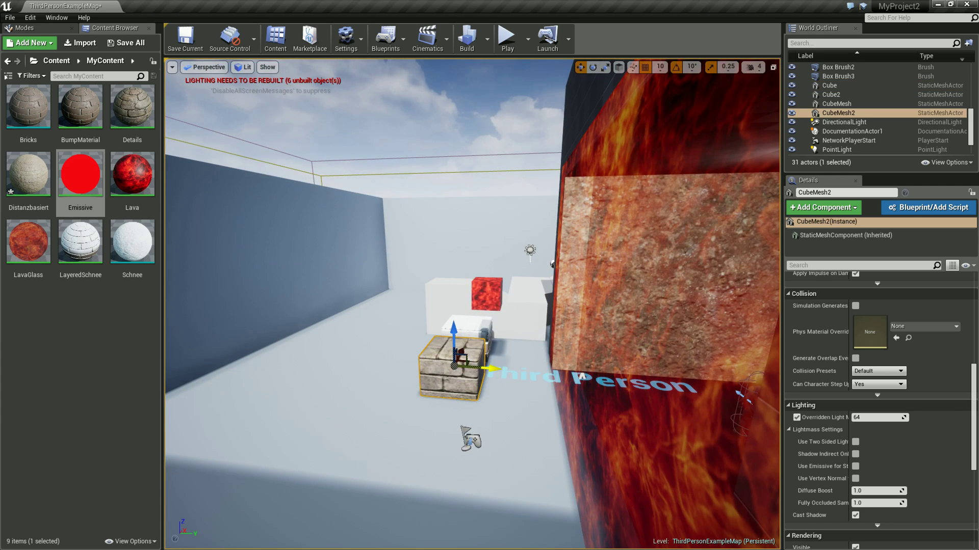
{"action": "left_click_drag", "start_coordinate": [491, 369], "coordinate": [730, 390], "text": "alt"}
{"action": "mouse_move", "coordinate": [729, 390]}
{"action": "right_mouse_down"}
{"action": "mouse_move", "coordinate": [169, 418]}
{"action": "mouse_move", "coordinate": [177, 408]}
{"action": "right_mouse_up"}
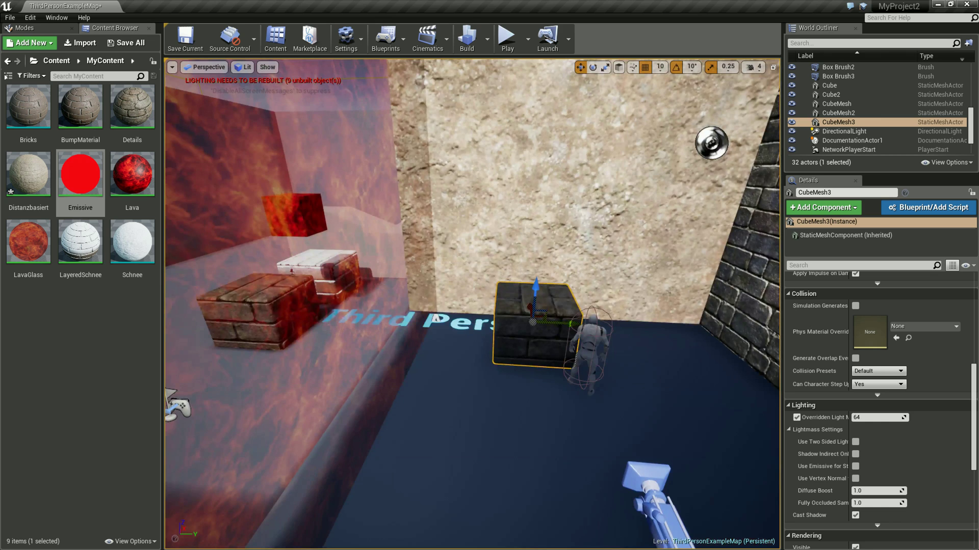
Step: Slide CubeMesh3 to the right brick wall and apply the Emissive material to it
{"action": "left_click_drag", "start_coordinate": [570, 323], "coordinate": [734, 331]}
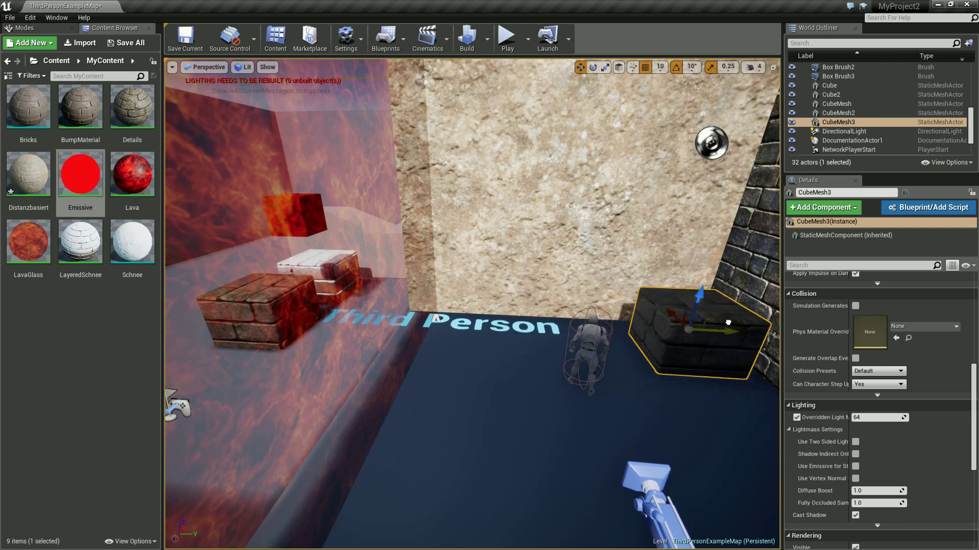
{"action": "right_click_drag", "start_coordinate": [436, 319], "coordinate": [259, 404]}
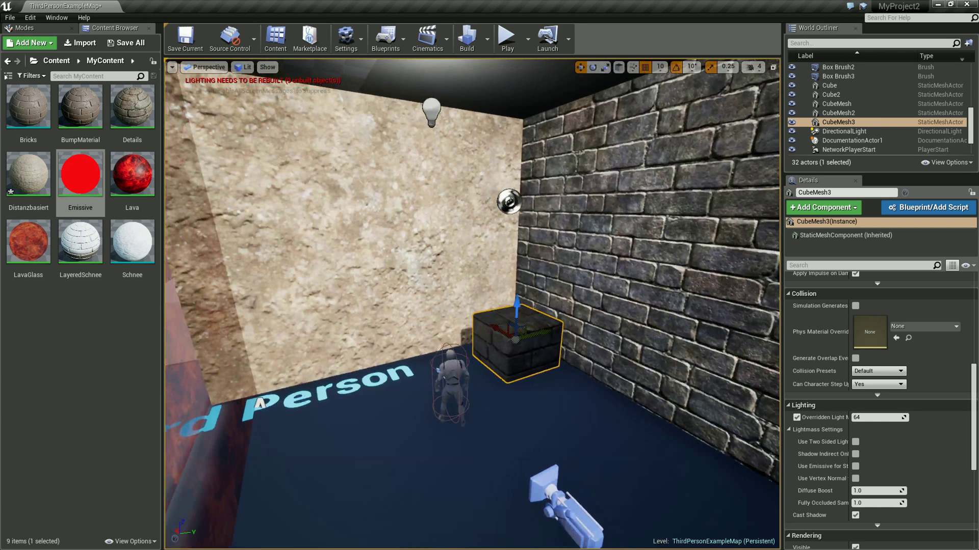
{"action": "left_click_drag", "start_coordinate": [80, 174], "coordinate": [560, 351]}
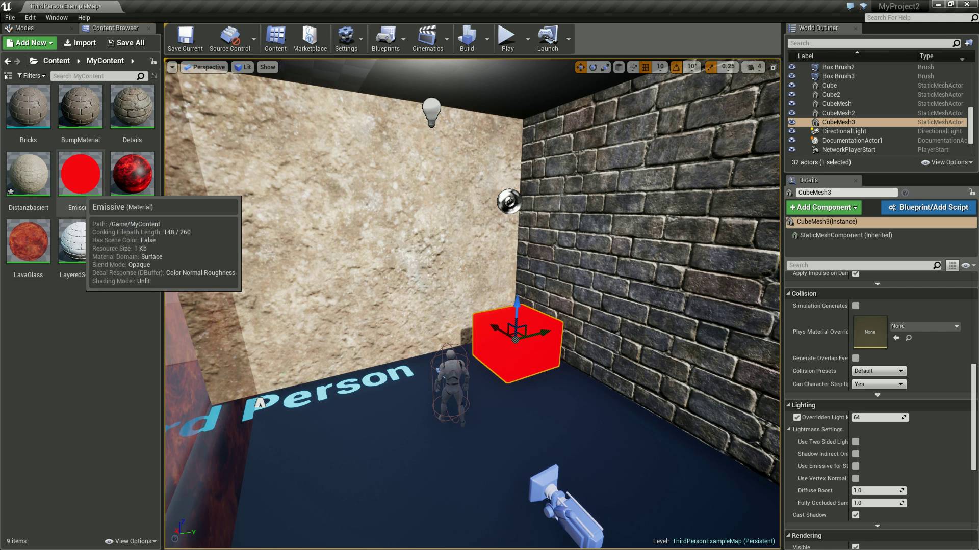
Step: Create a material instance of Emissive named sehrleuchtend
{"action": "right_click", "coordinate": [80, 192]}
{"action": "left_click", "coordinate": [127, 206]}
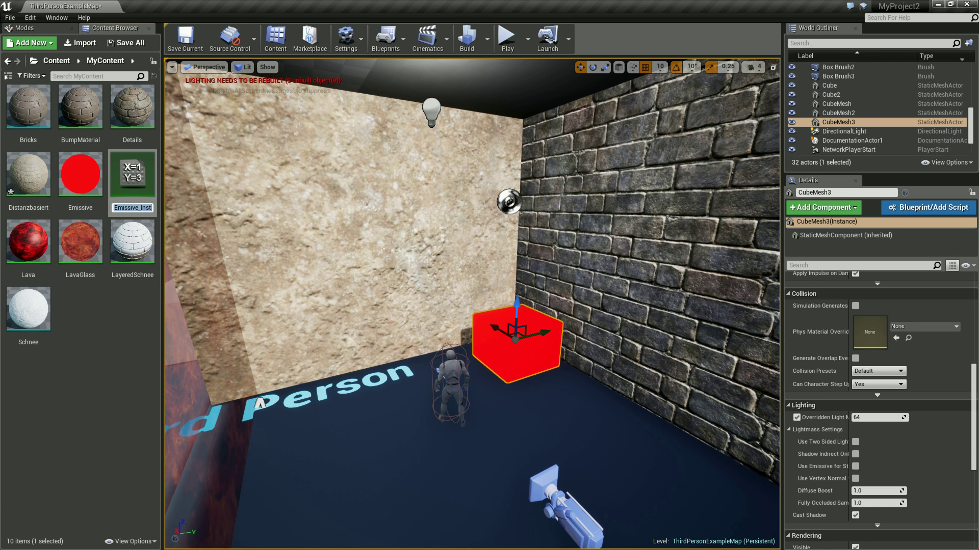
{"action": "type", "text": "sehr"}
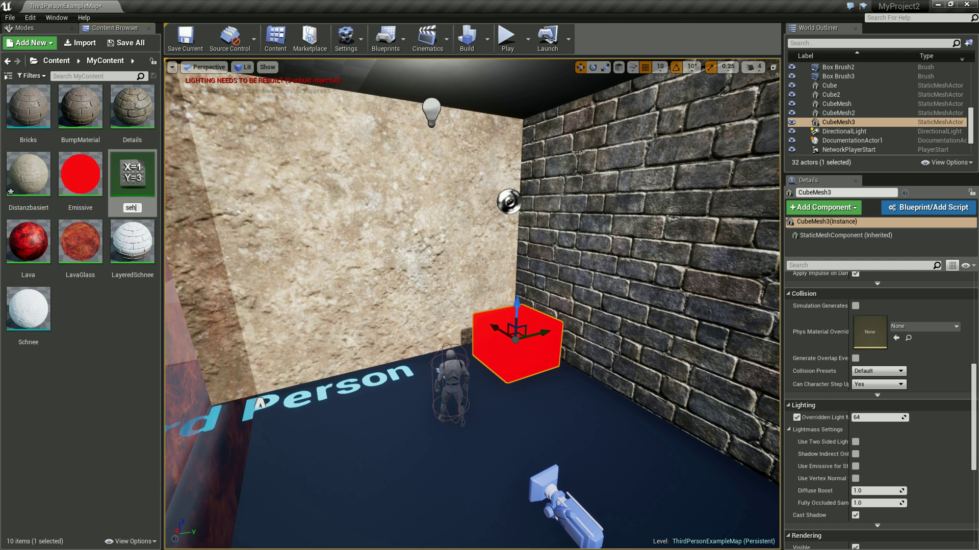
{"action": "key", "text": "BackSpace"}
{"action": "type", "text": "leuchtend"}
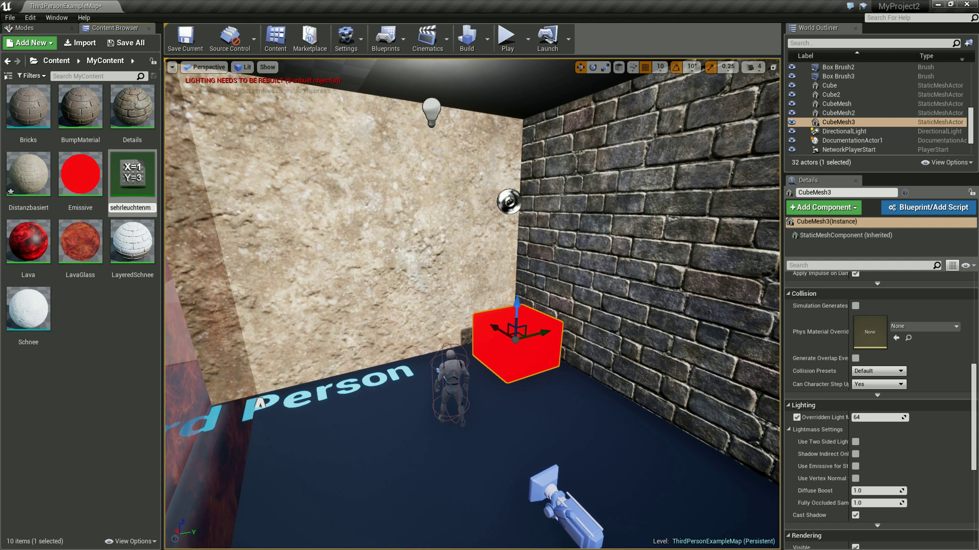
{"action": "key", "text": "Return"}
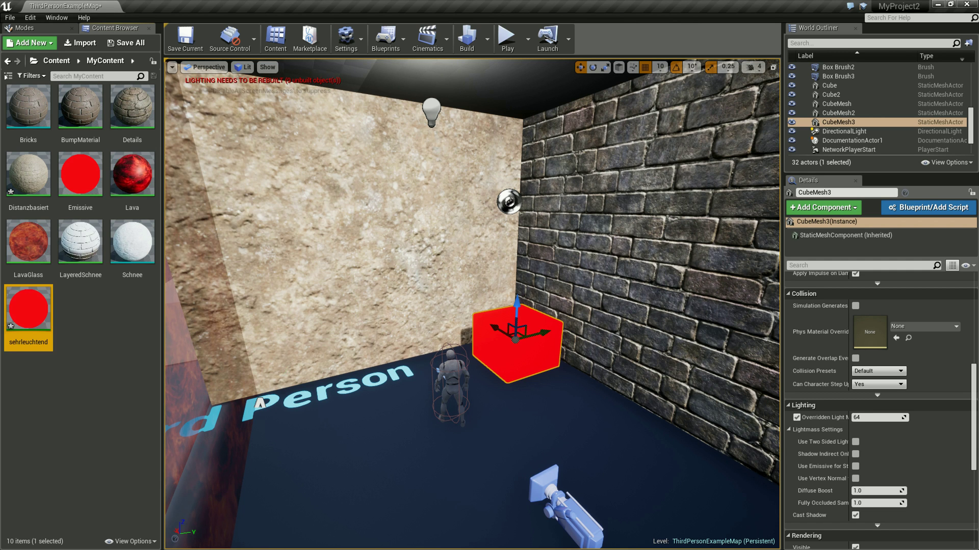
Step: Apply sehrleuchtend to the red cube and open the instance for editing
{"action": "left_click_drag", "start_coordinate": [29, 306], "coordinate": [520, 357]}
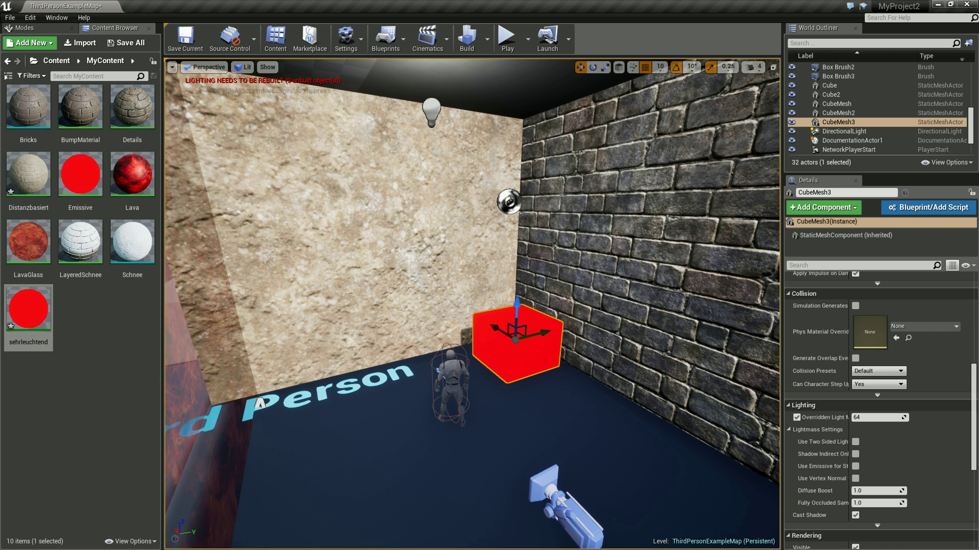
{"action": "scroll", "coordinate": [877, 408], "scroll_direction": "up", "scroll_amount": 8}
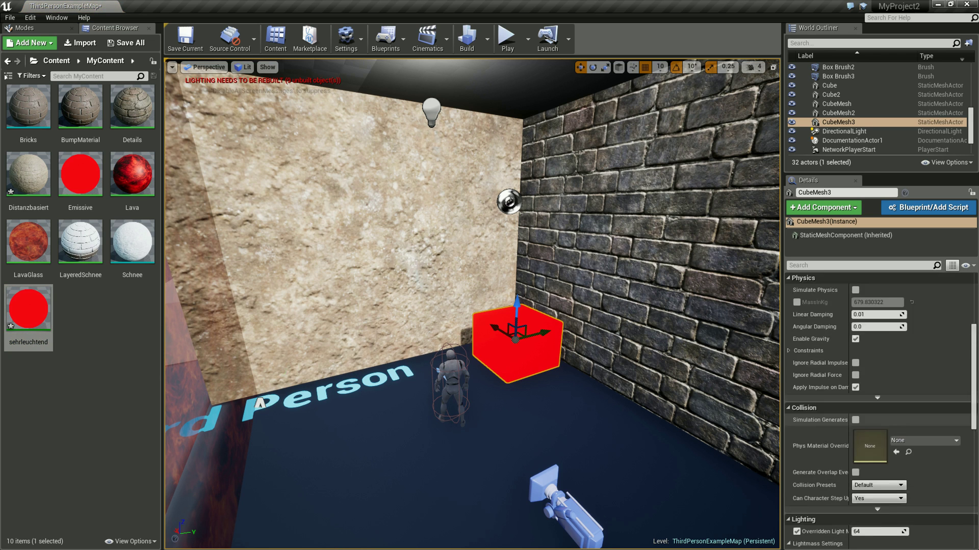
{"action": "scroll", "coordinate": [877, 407], "scroll_direction": "up", "scroll_amount": 3}
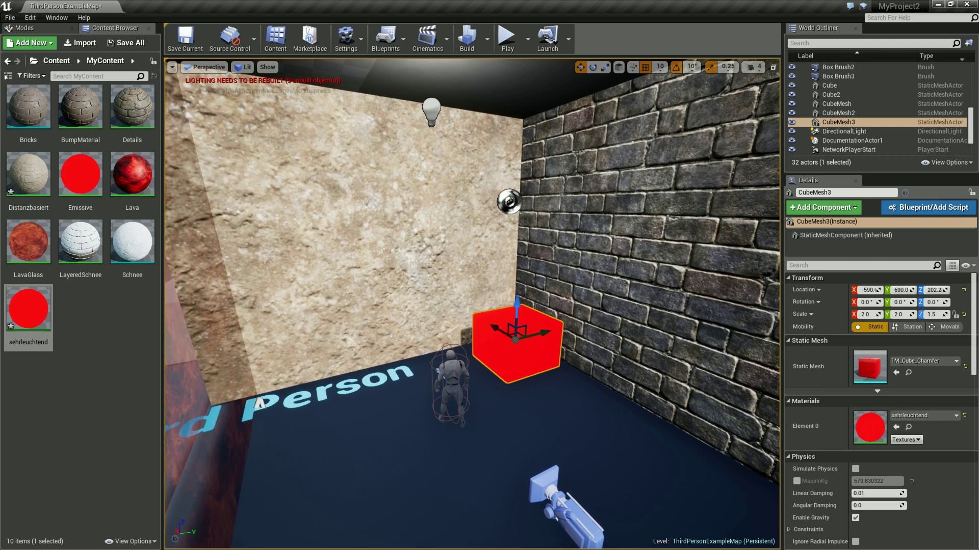
{"action": "left_click", "coordinate": [28, 311]}
{"action": "left_click", "coordinate": [259, 403]}
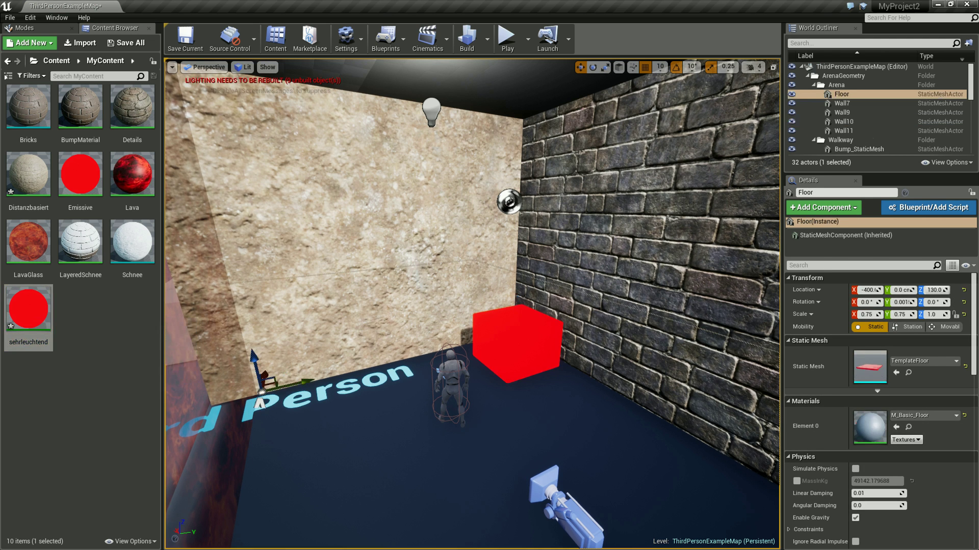
{"action": "double_click", "coordinate": [29, 309]}
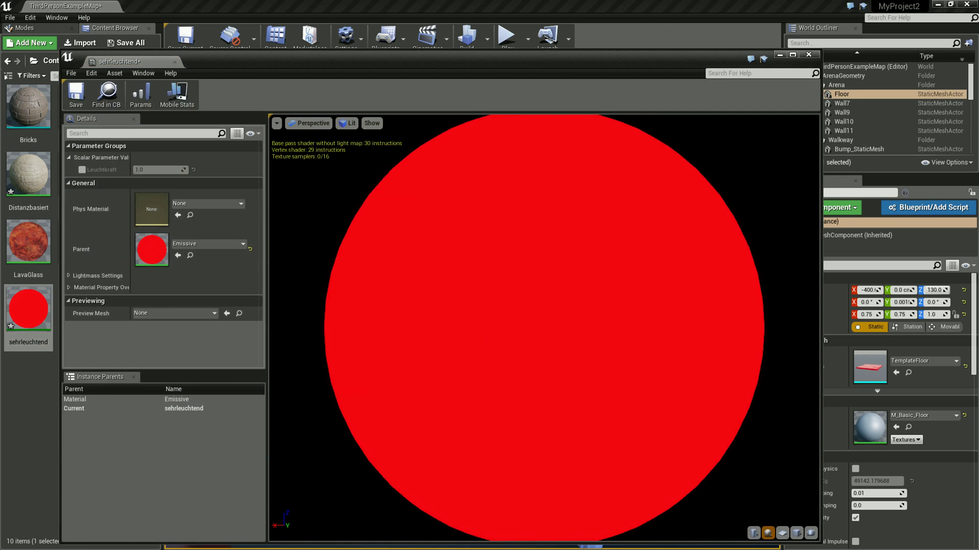
Step: Override Leuchtkraft on sehrleuchtend, raise it to about 8, and save the instance
{"action": "left_click", "coordinate": [82, 170]}
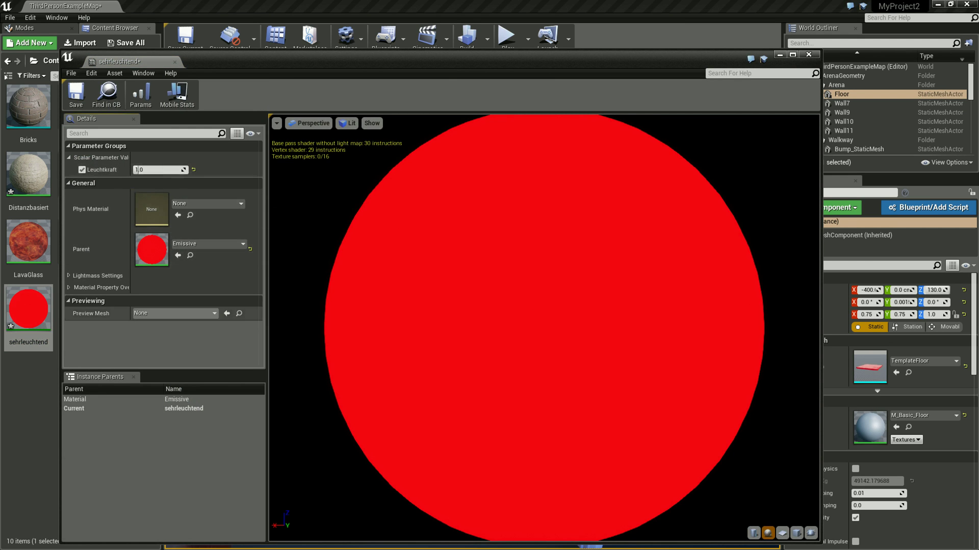
{"action": "left_click_drag", "start_coordinate": [137, 169], "coordinate": [176, 170]}
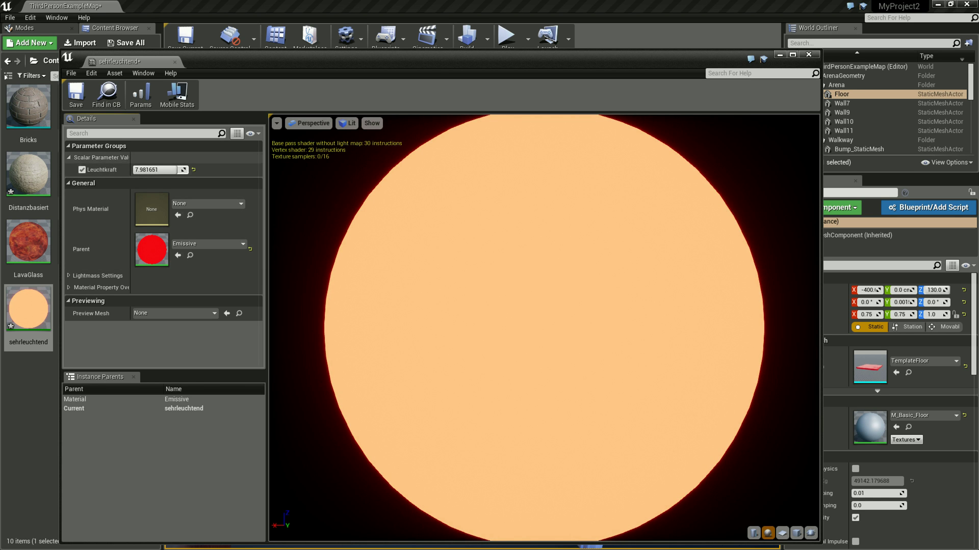
{"action": "left_click", "coordinate": [107, 94]}
{"action": "key", "text": "ctrl+s"}
{"action": "left_click", "coordinate": [809, 54]}
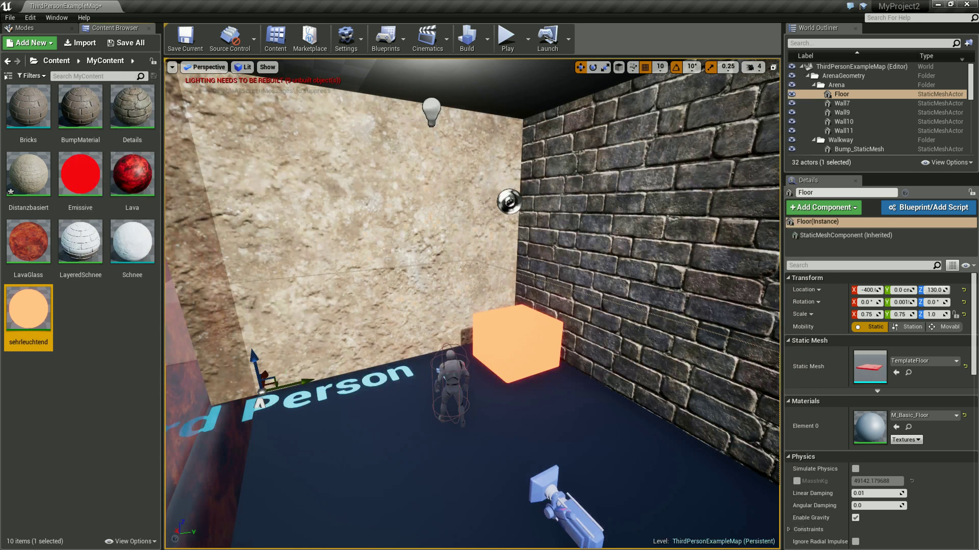
{"action": "right_click_drag", "start_coordinate": [472, 303], "coordinate": [515, 301]}
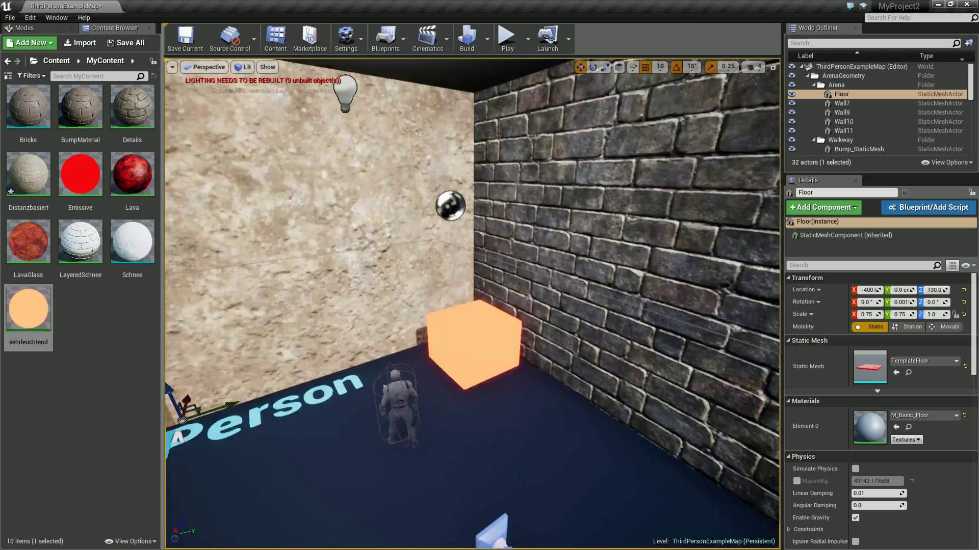
{"action": "right_click_drag", "start_coordinate": [515, 301], "coordinate": [468, 306]}
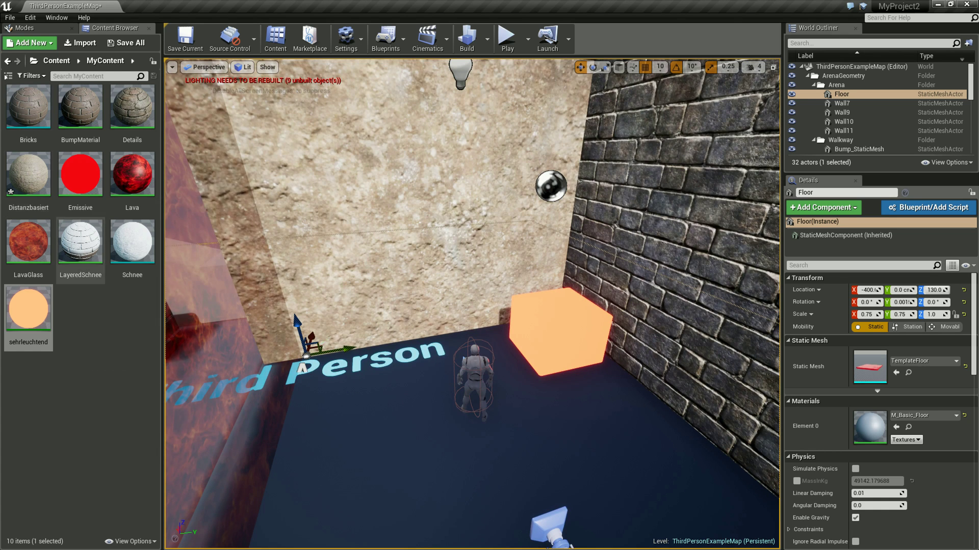
{"action": "left_click", "coordinate": [81, 176]}
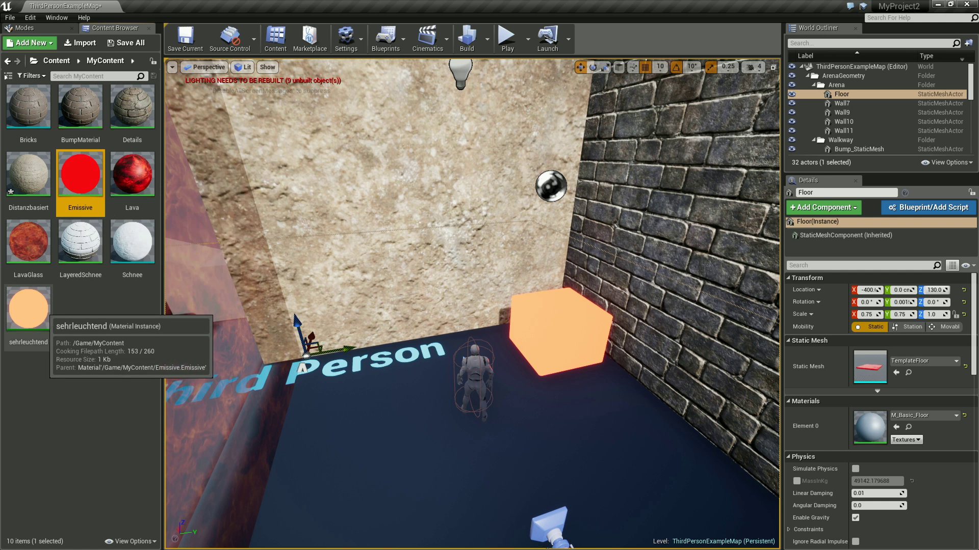
{"action": "double_click", "coordinate": [81, 176]}
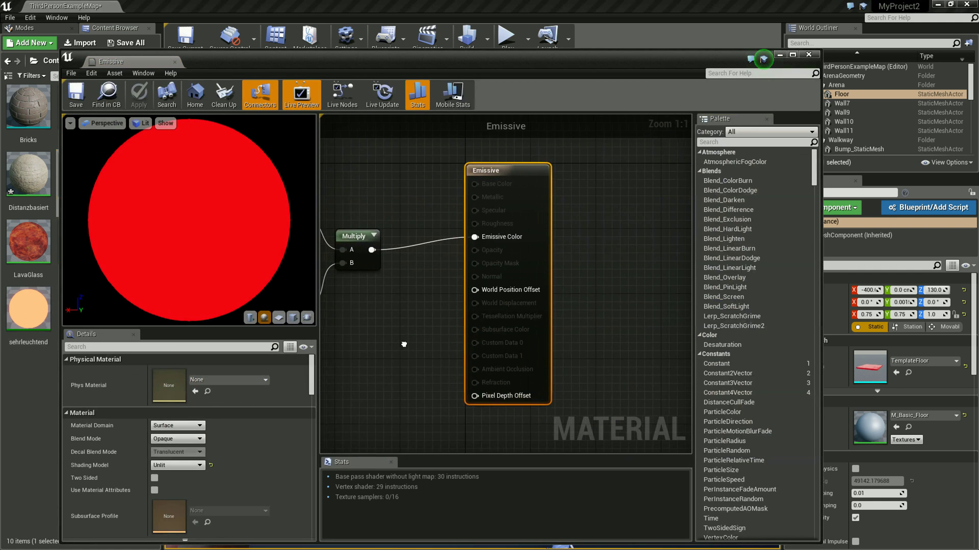
{"action": "left_click", "coordinate": [465, 285]}
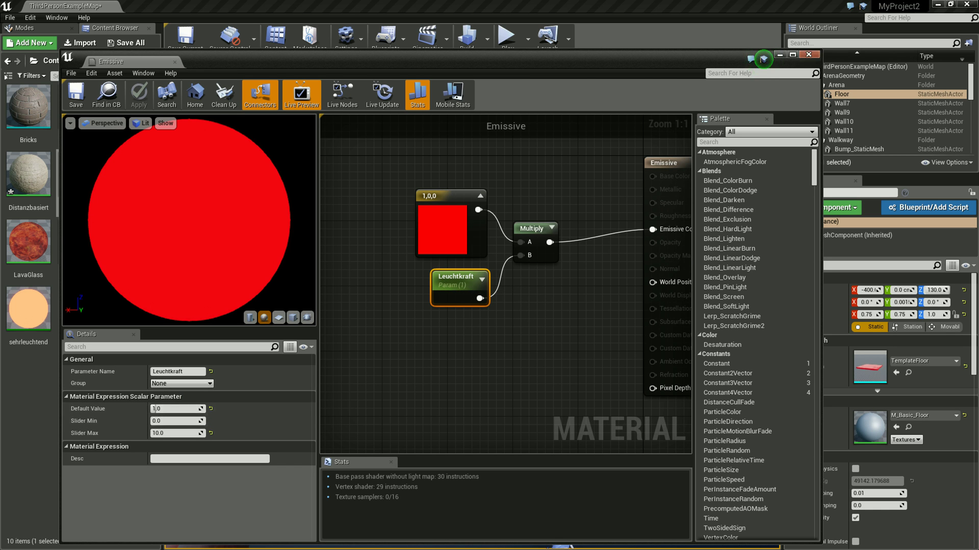
{"action": "left_click", "coordinate": [809, 54]}
{"action": "right_click", "coordinate": [97, 173]}
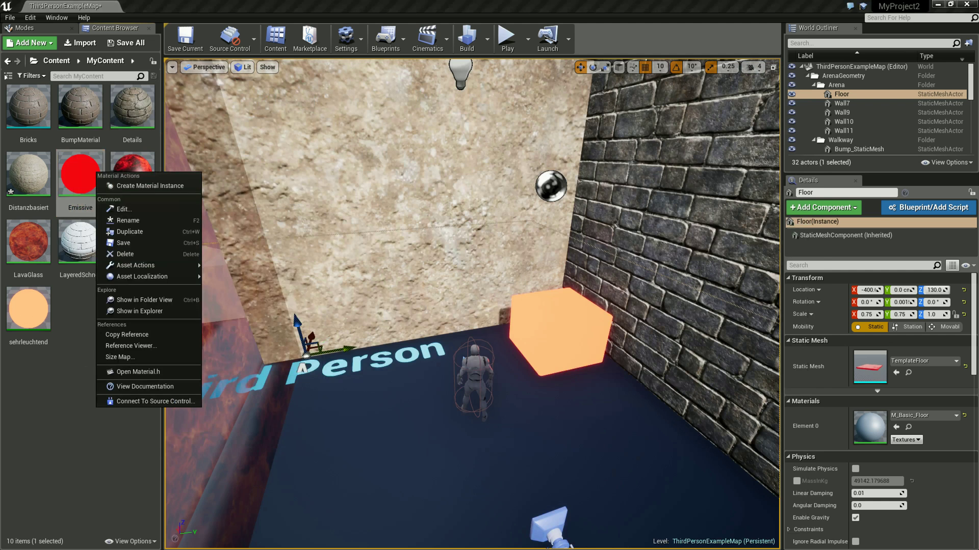
{"action": "double_click", "coordinate": [28, 308]}
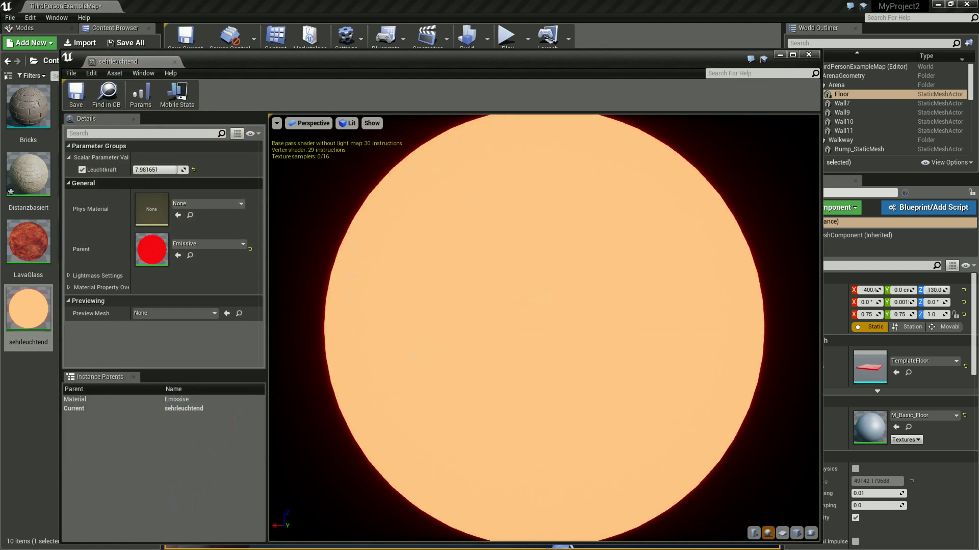
Step: Toggle the Leuchtkraft override off and on, set it to 10, then 50, and save sehrleuchtend
{"action": "left_click", "coordinate": [82, 170]}
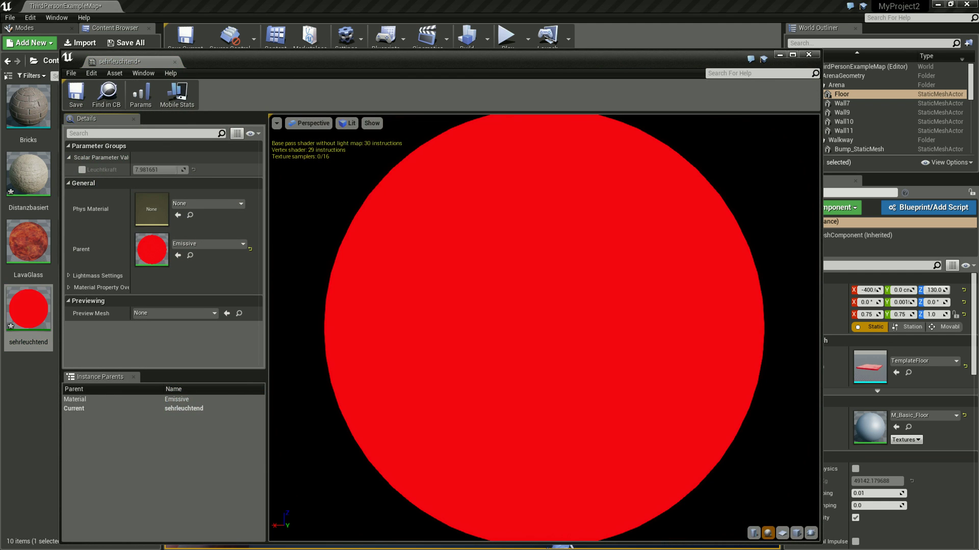
{"action": "left_click", "coordinate": [81, 170]}
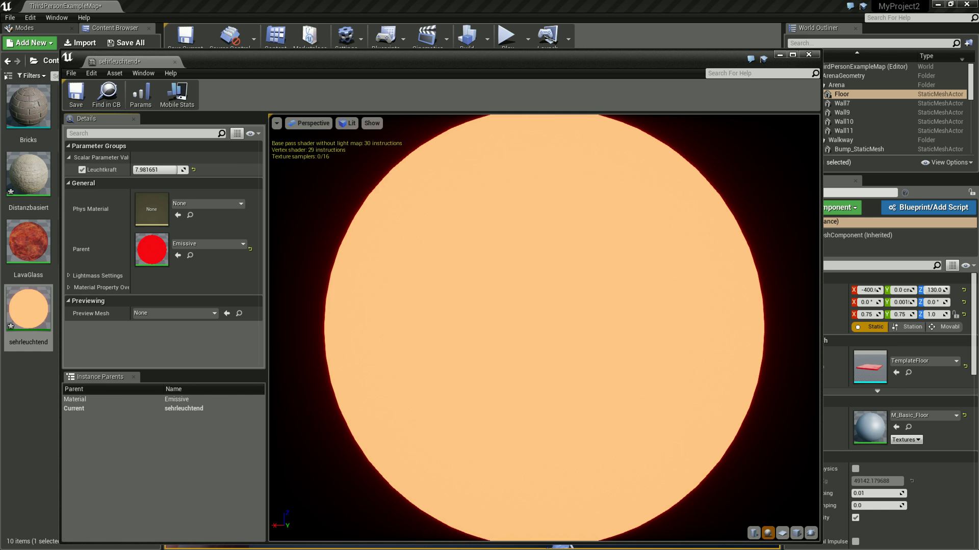
{"action": "type", "text": "10"}
{"action": "key", "text": "Return"}
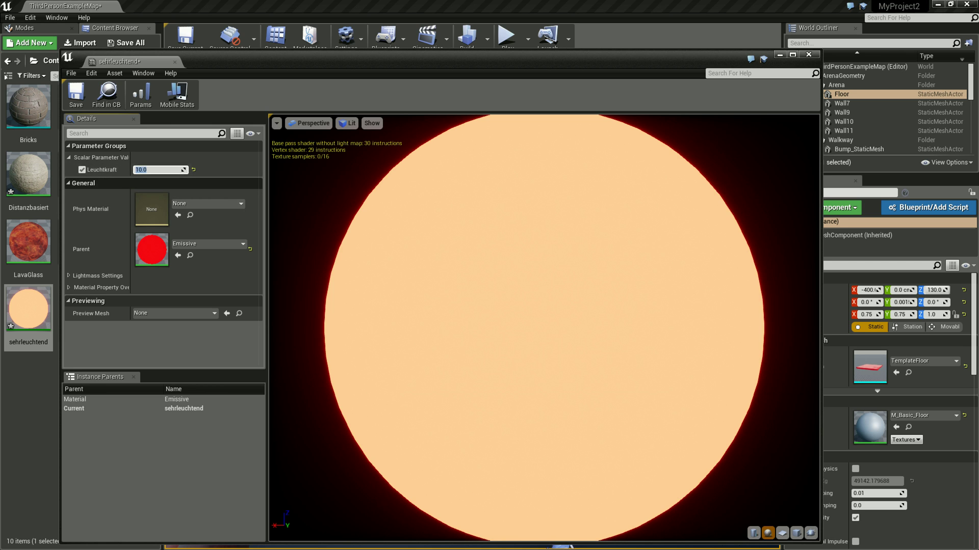
{"action": "type", "text": "50"}
{"action": "key", "text": "Return"}
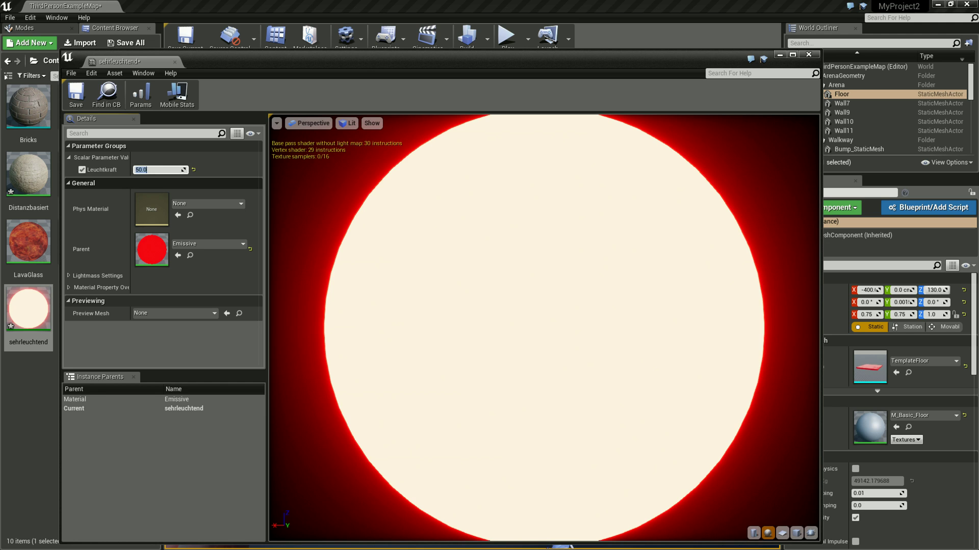
{"action": "left_click", "coordinate": [76, 94]}
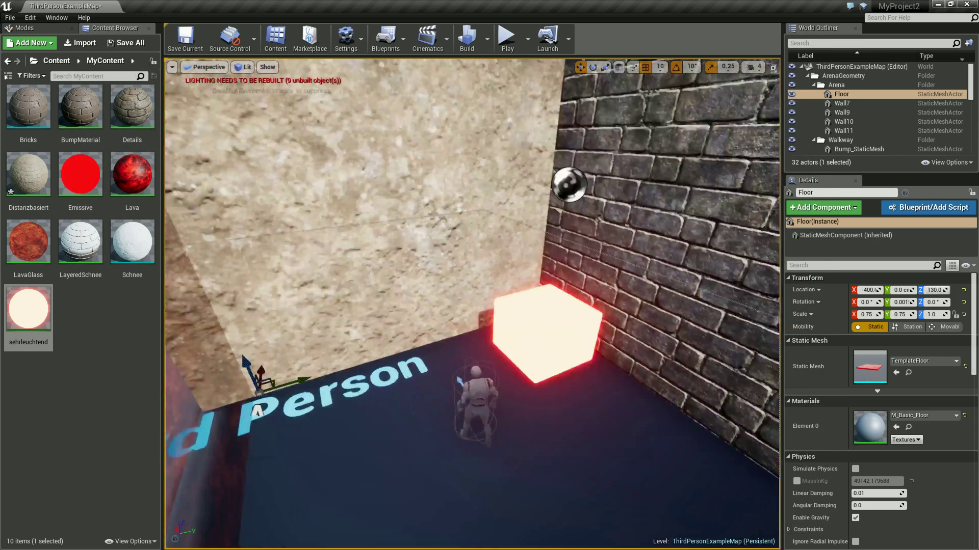
Step: Select the glowing CubeMesh3 and orbit the view into the room's corner
{"action": "right_click_drag", "start_coordinate": [347, 397], "coordinate": [347, 396]}
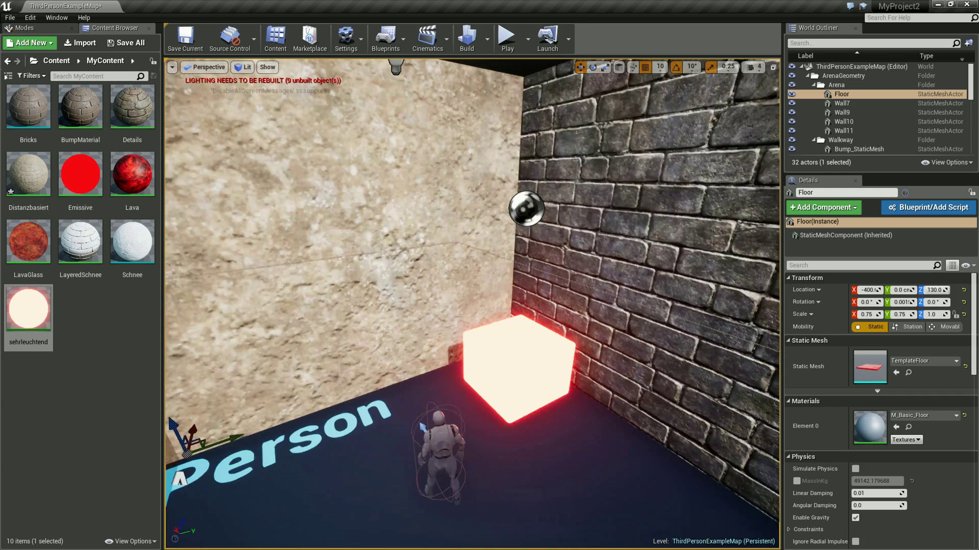
{"action": "left_click", "coordinate": [517, 367]}
{"action": "right_click_drag", "start_coordinate": [517, 367], "coordinate": [517, 367]}
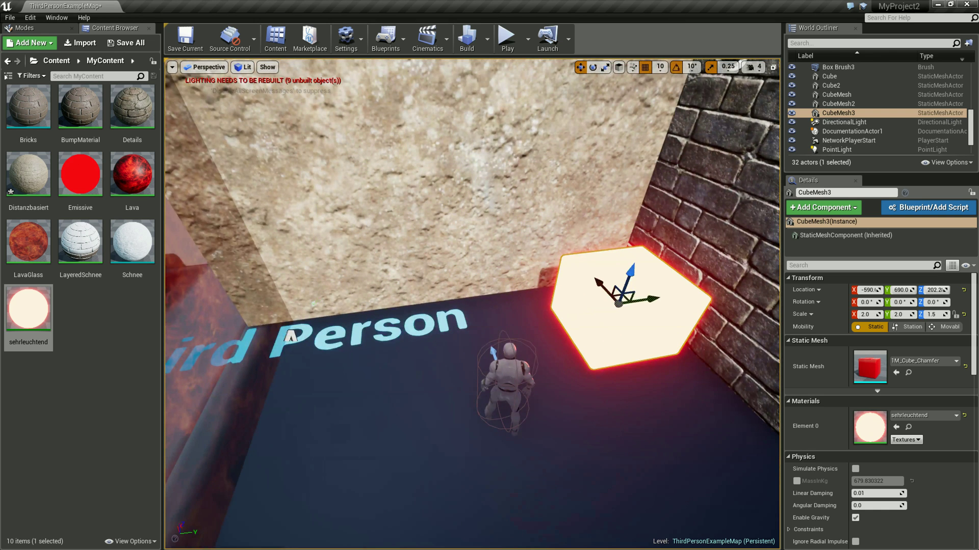
Step: Run Build Lighting Only, then fly around to view the glowing cube and room
{"action": "left_click", "coordinate": [488, 40]}
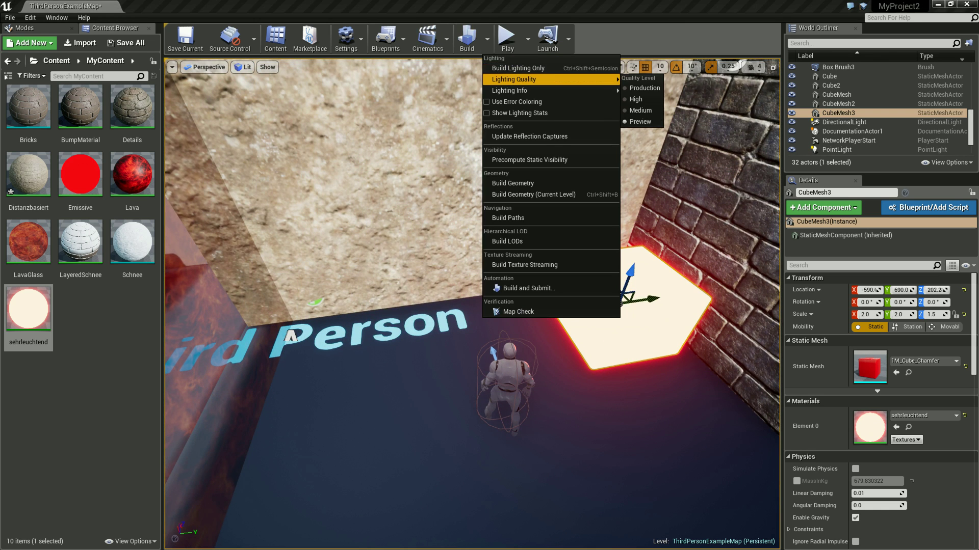
{"action": "left_click", "coordinate": [518, 68]}
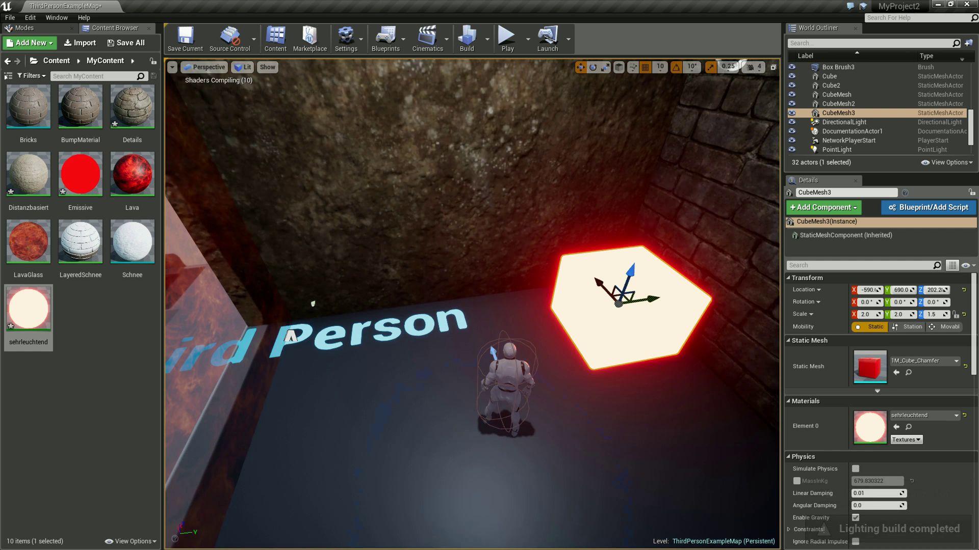
{"action": "mouse_move", "coordinate": [291, 337]}
{"action": "right_mouse_down"}
{"action": "mouse_move", "coordinate": [171, 386]}
{"action": "mouse_move", "coordinate": [316, 377]}
{"action": "mouse_move", "coordinate": [357, 387]}
{"action": "mouse_move", "coordinate": [388, 356]}
{"action": "right_mouse_up"}
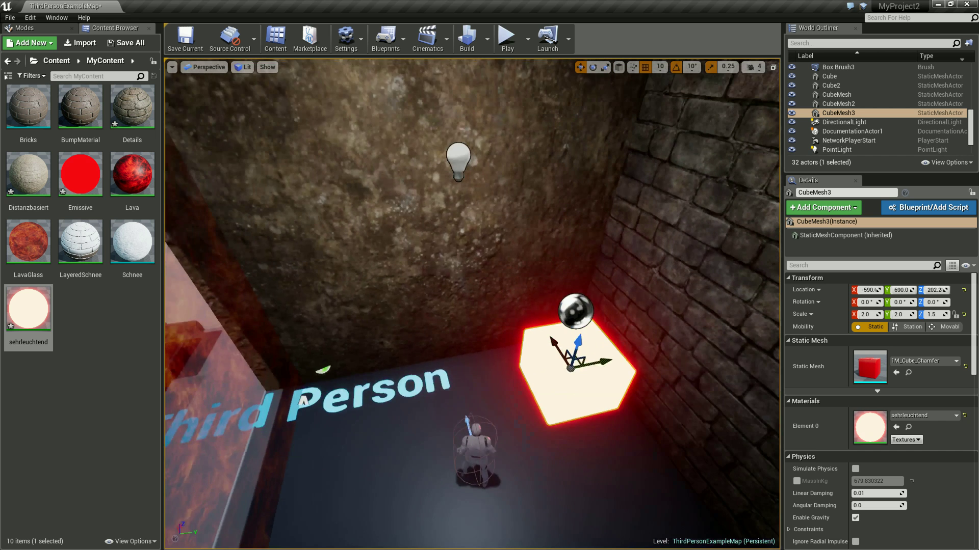
{"action": "right_click_drag", "start_coordinate": [356, 357], "coordinate": [349, 359]}
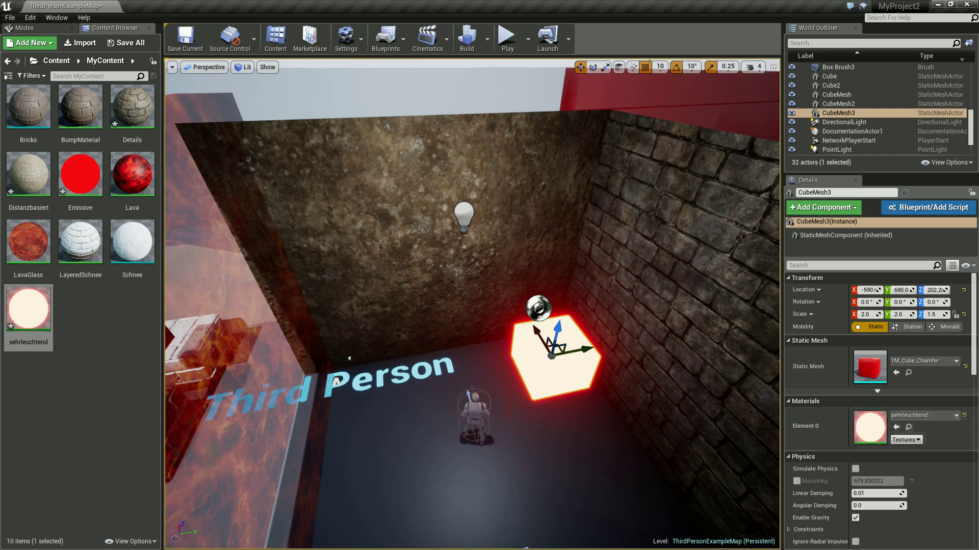
Step: In CubeMesh3's Lightmass Settings, enable Use Emissive for Static Lighting and adjust Diffuse Boost
{"action": "scroll", "coordinate": [882, 408], "scroll_direction": "down", "scroll_amount": 3}
{"action": "scroll", "coordinate": [881, 408], "scroll_direction": "down", "scroll_amount": 2}
{"action": "scroll", "coordinate": [882, 408], "scroll_direction": "down", "scroll_amount": 2}
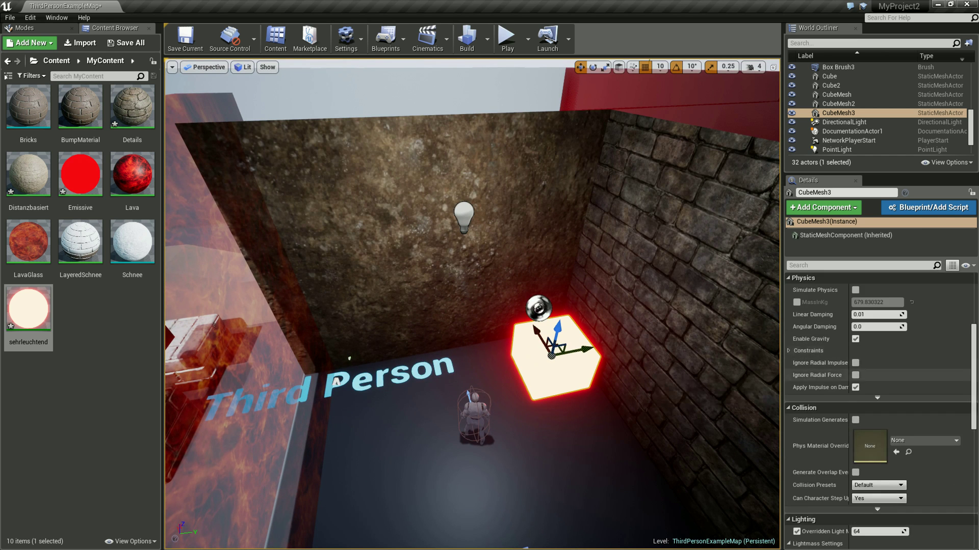
{"action": "scroll", "coordinate": [881, 408], "scroll_direction": "down", "scroll_amount": 3}
{"action": "scroll", "coordinate": [881, 408], "scroll_direction": "down", "scroll_amount": 3}
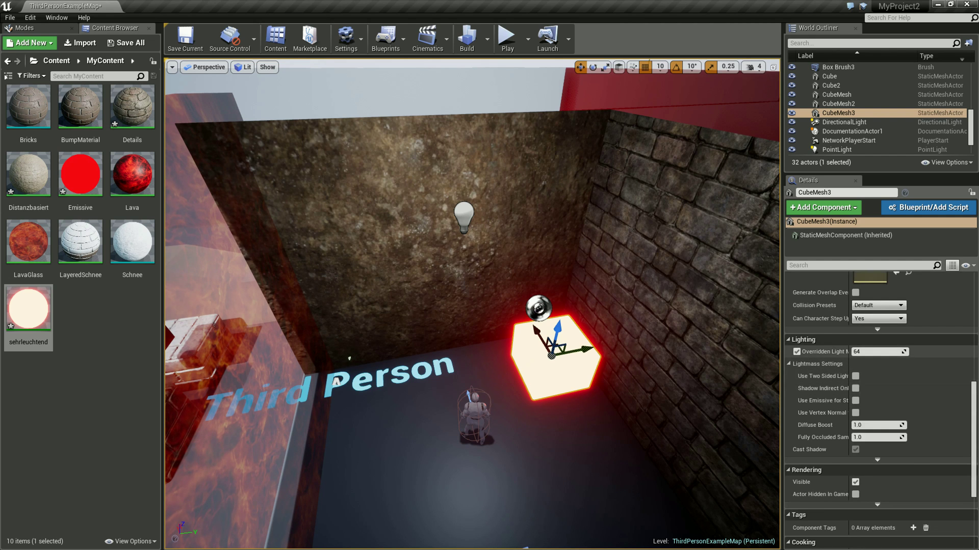
{"action": "left_click", "coordinate": [816, 364]}
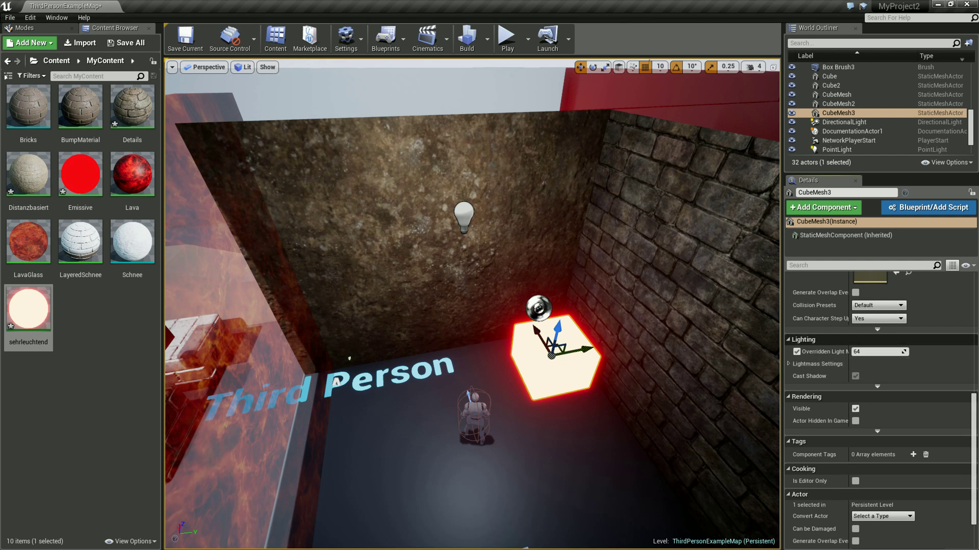
{"action": "left_click", "coordinate": [815, 364]}
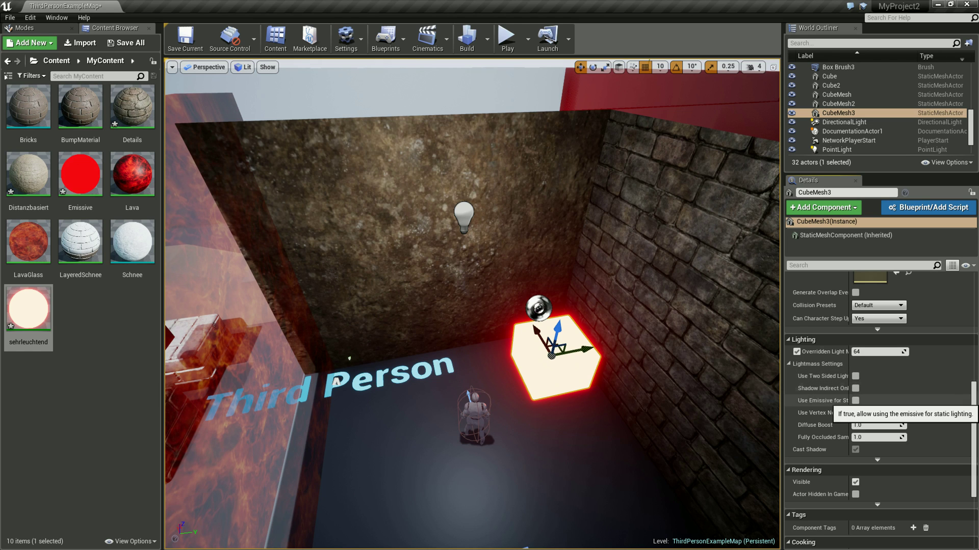
{"action": "left_click", "coordinate": [855, 400]}
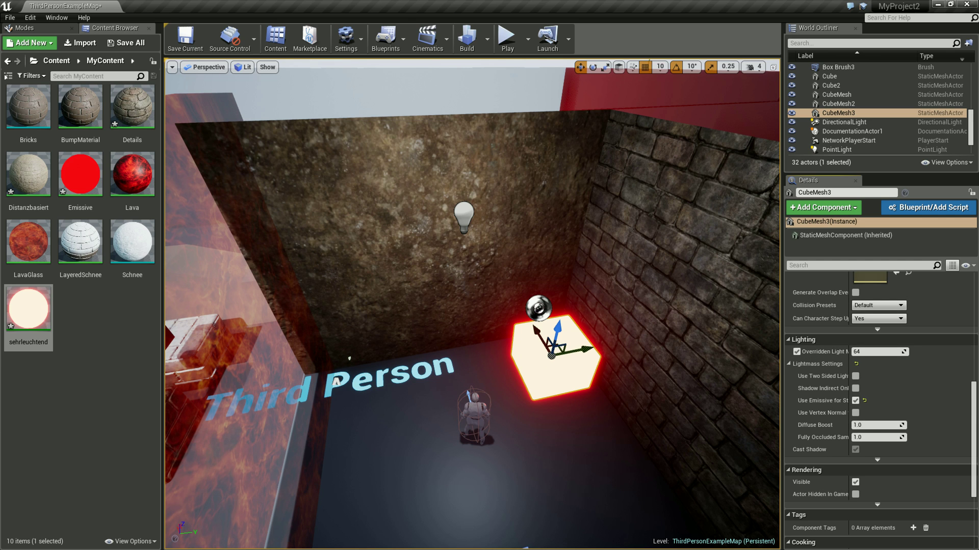
{"action": "left_click", "coordinate": [877, 425]}
{"action": "type", "text": "100"}
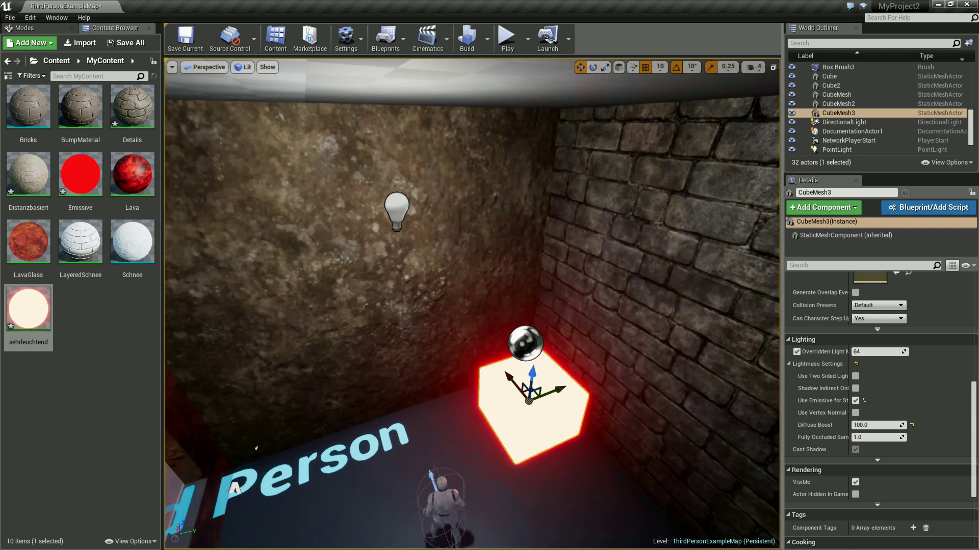
{"action": "left_click_drag", "start_coordinate": [876, 426], "coordinate": [867, 425]}
Step: Set Diffuse Boost to 0.5 and raise the cube up the back wall
{"action": "left_click", "coordinate": [877, 425]}
{"action": "type", "text": "0.5"}
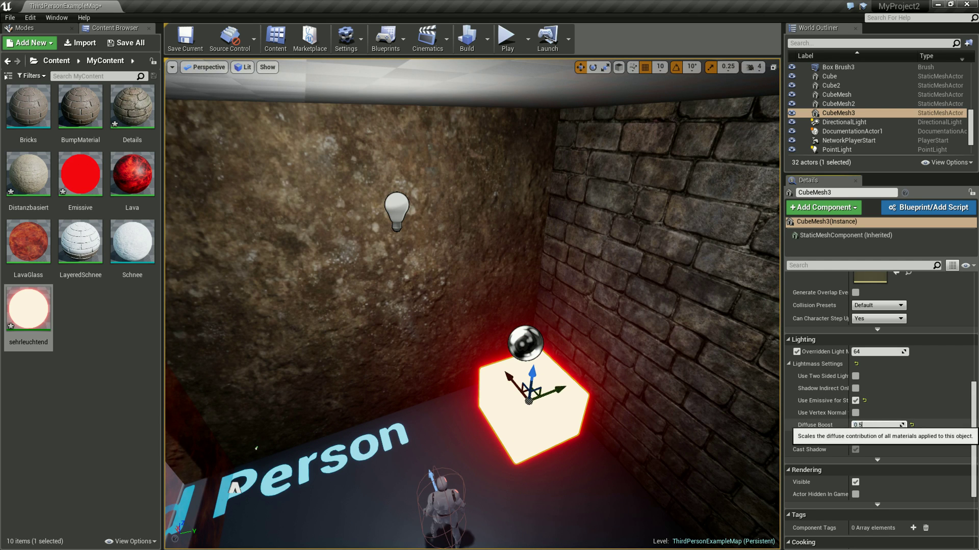
{"action": "key", "text": "Return"}
{"action": "scroll", "coordinate": [507, 418], "scroll_direction": "down", "scroll_amount": 5}
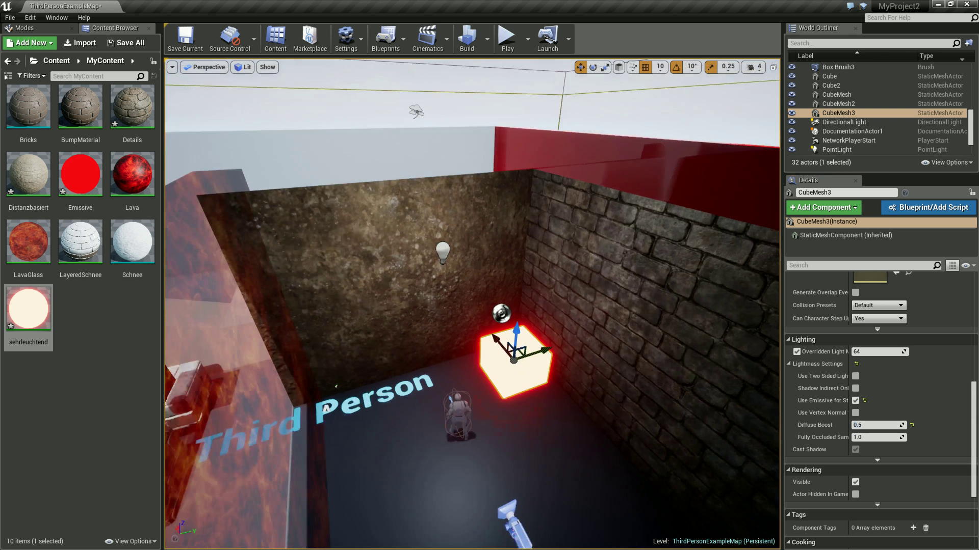
{"action": "mouse_move", "coordinate": [507, 417]}
{"action": "left_mouse_down"}
{"action": "mouse_move", "coordinate": [530, 243]}
{"action": "mouse_move", "coordinate": [510, 271]}
{"action": "left_mouse_up"}
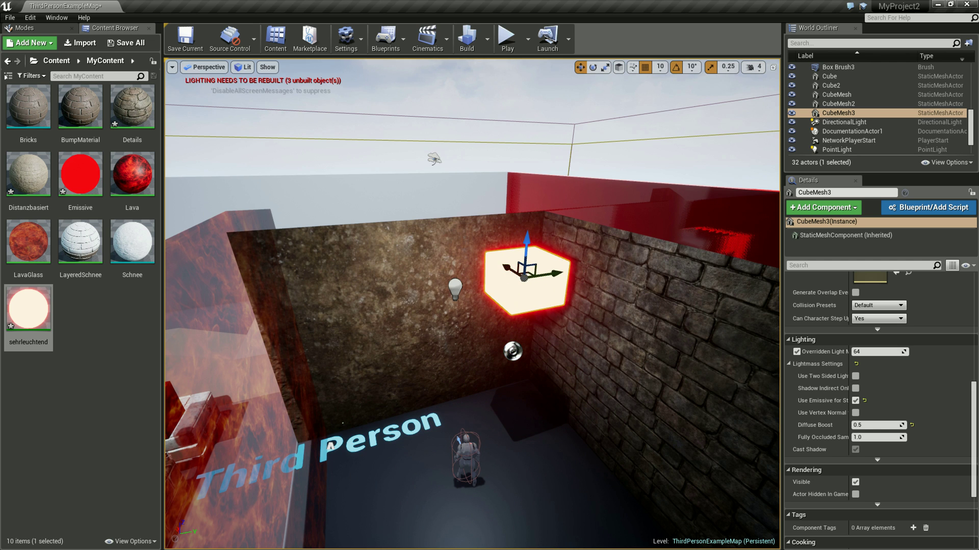
Step: Rebuild only the level's lighting
{"action": "left_click", "coordinate": [488, 38]}
{"action": "left_click", "coordinate": [612, 69]}
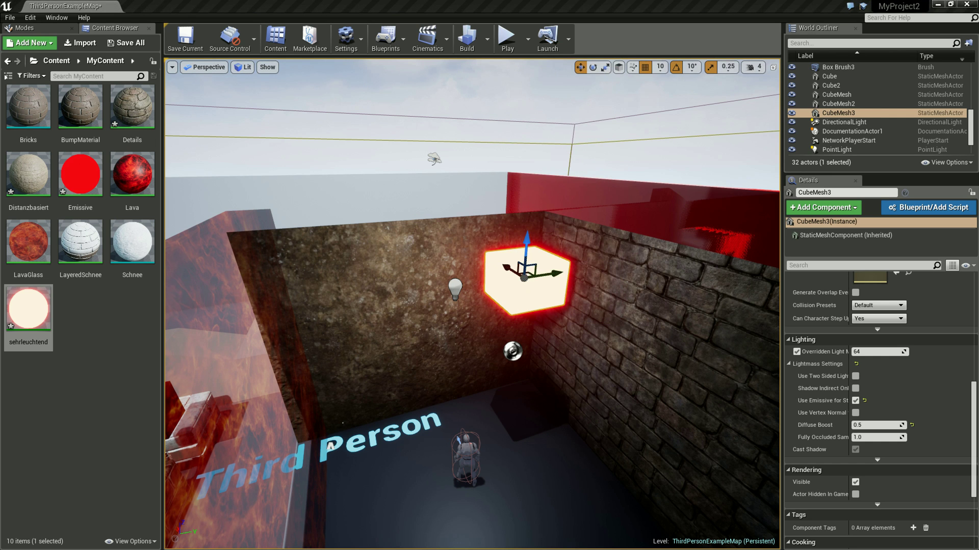
{"action": "right_click_drag", "start_coordinate": [472, 303], "coordinate": [472, 304]}
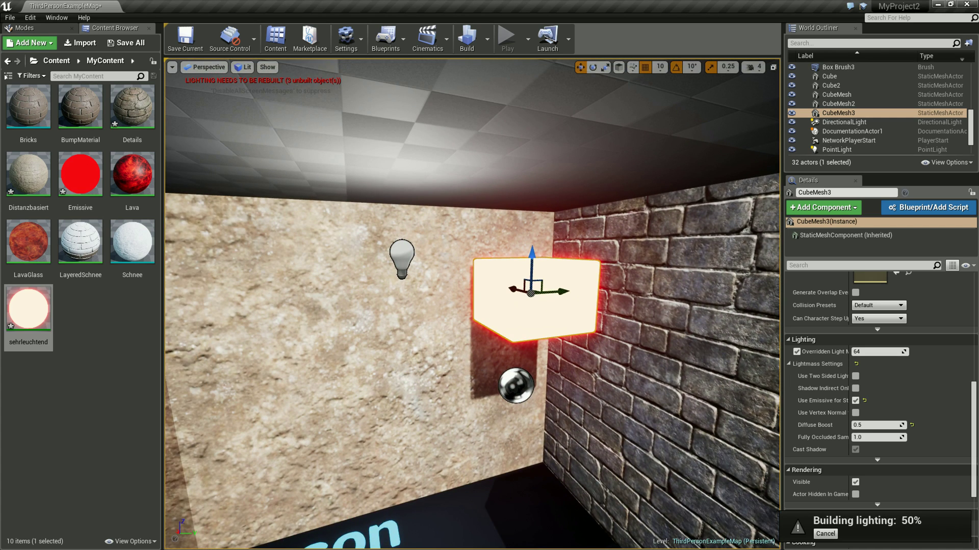
Step: Inspect the red-lit walls and floor around the cube, then play the level in the editor
{"action": "right_click_drag", "start_coordinate": [472, 304], "coordinate": [472, 304]}
{"action": "right_click_drag", "start_coordinate": [230, 502], "coordinate": [231, 502]}
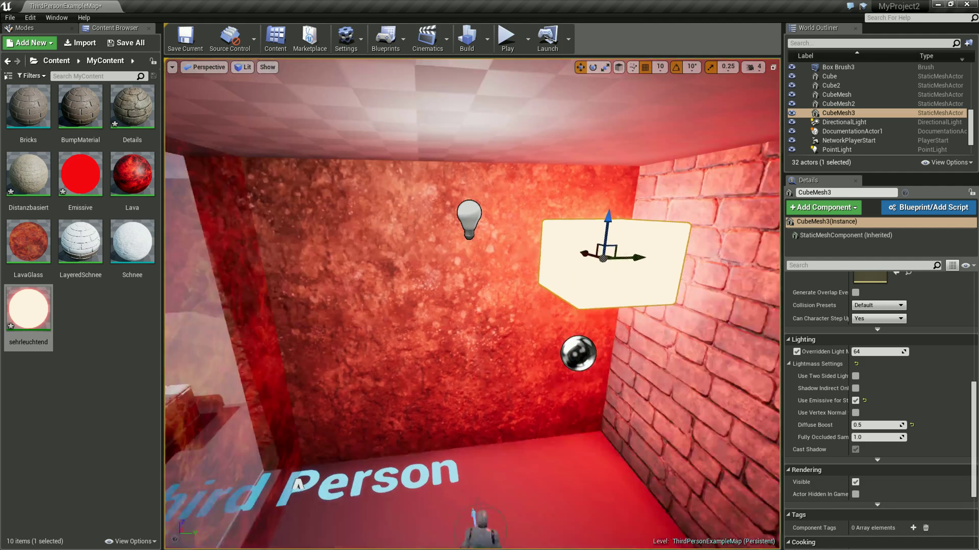
{"action": "right_click_drag", "start_coordinate": [230, 502], "coordinate": [231, 502]}
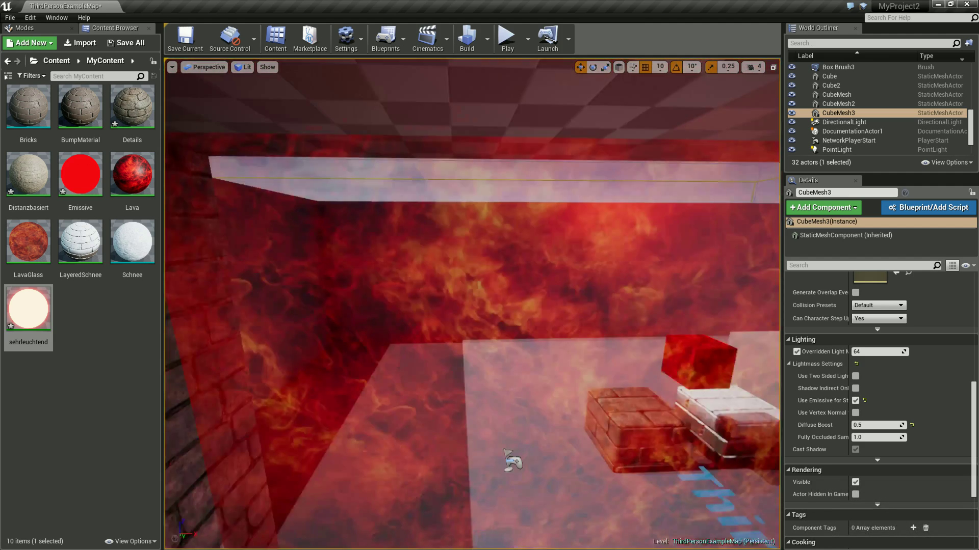
{"action": "right_click_drag", "start_coordinate": [303, 414], "coordinate": [303, 414]}
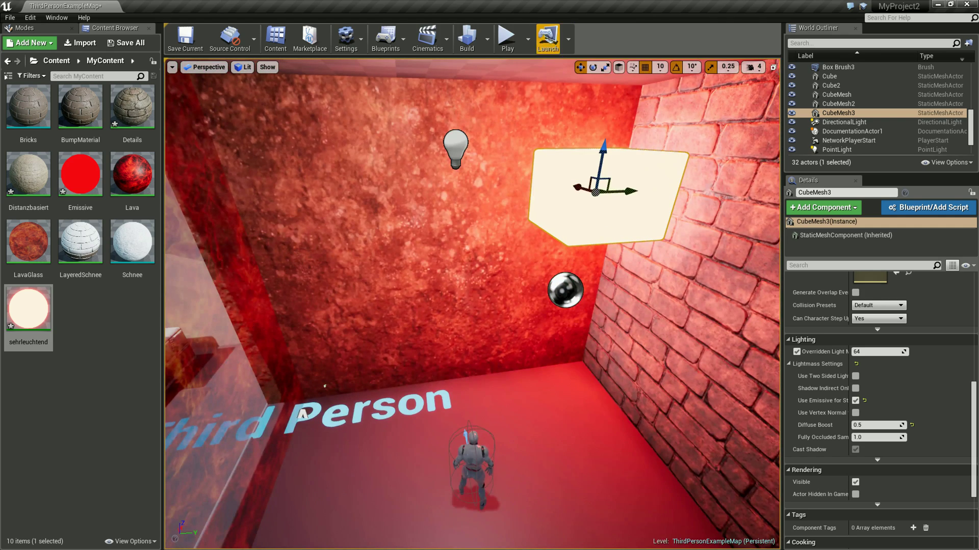
{"action": "left_click", "coordinate": [507, 40]}
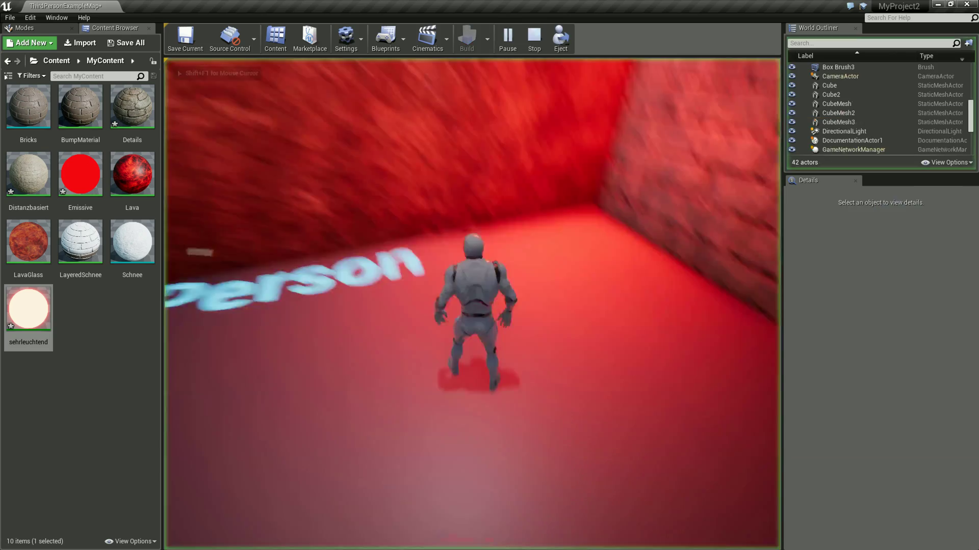
Step: Look around the red-lit room in-game, stop with Esc, and fly toward the cube's corner
{"action": "key", "text": "w"}
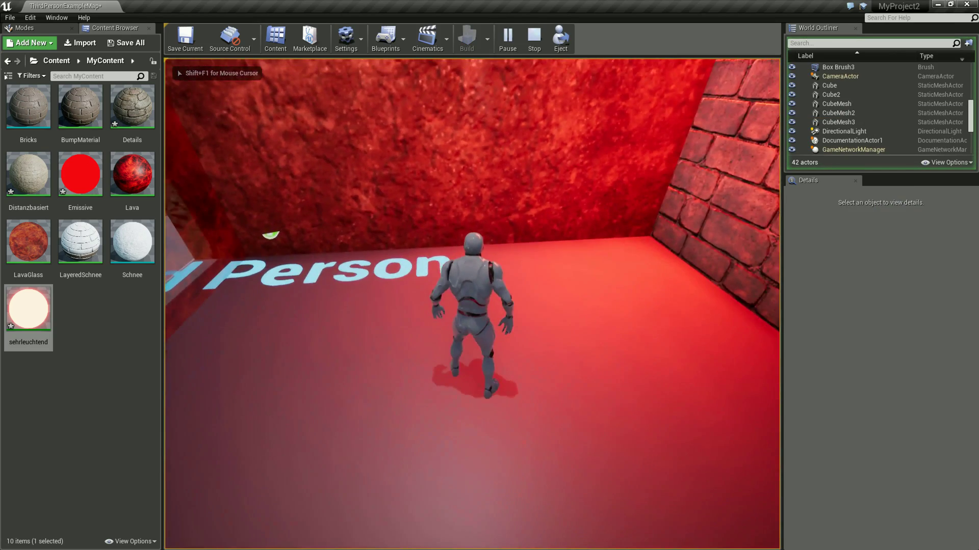
{"action": "key", "text": "Escape"}
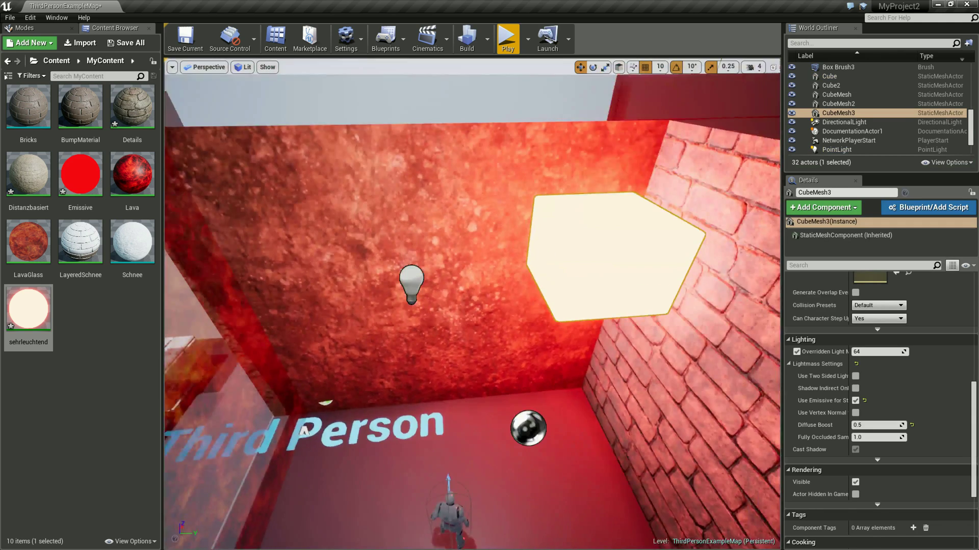
{"action": "left_click_drag", "start_coordinate": [472, 306], "coordinate": [489, 255]}
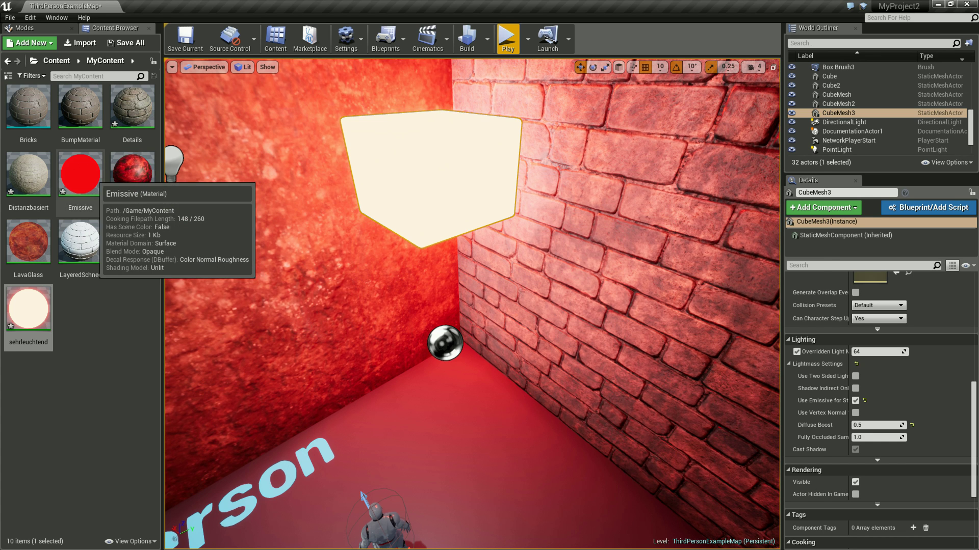
{"action": "left_click", "coordinate": [80, 176]}
{"action": "double_click", "coordinate": [80, 176]}
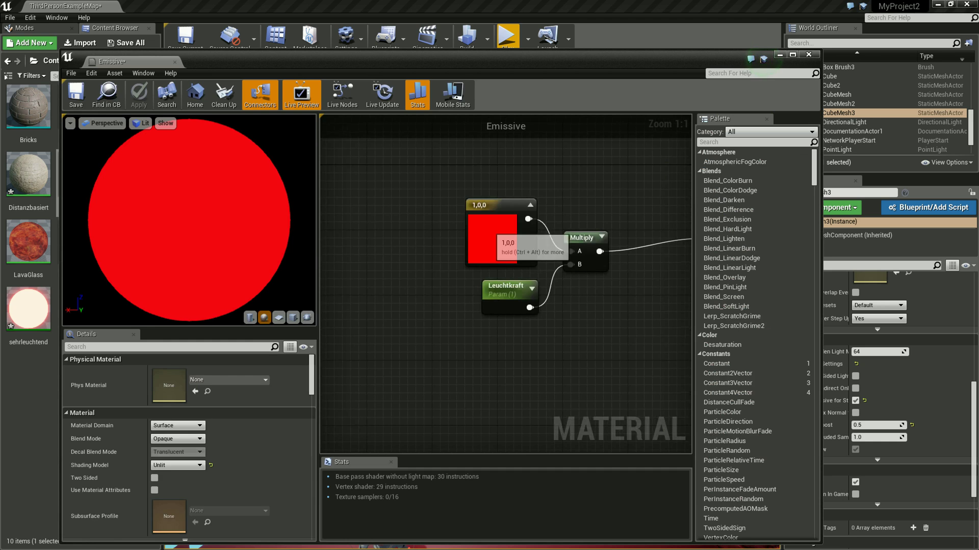
{"action": "left_click", "coordinate": [492, 237]}
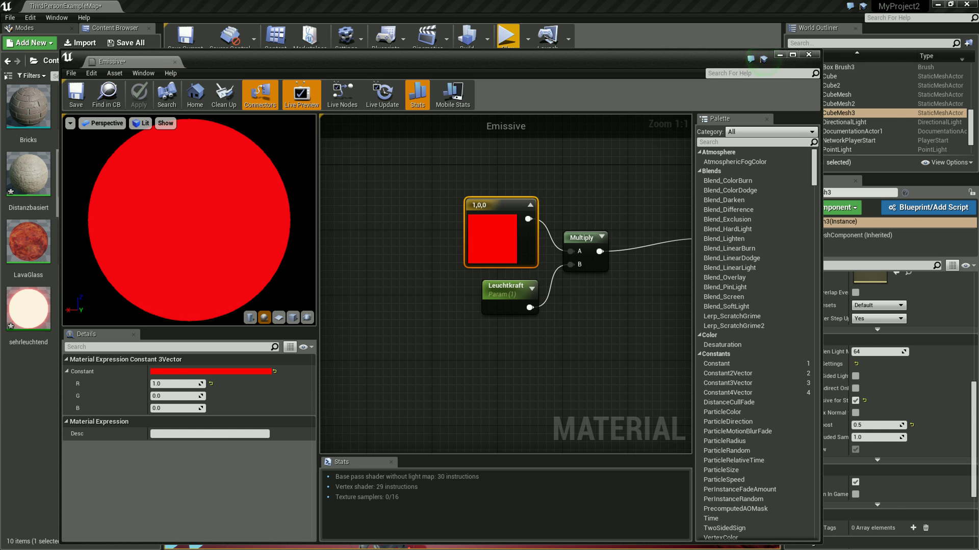
{"action": "left_click_drag", "start_coordinate": [763, 59], "coordinate": [797, 81]}
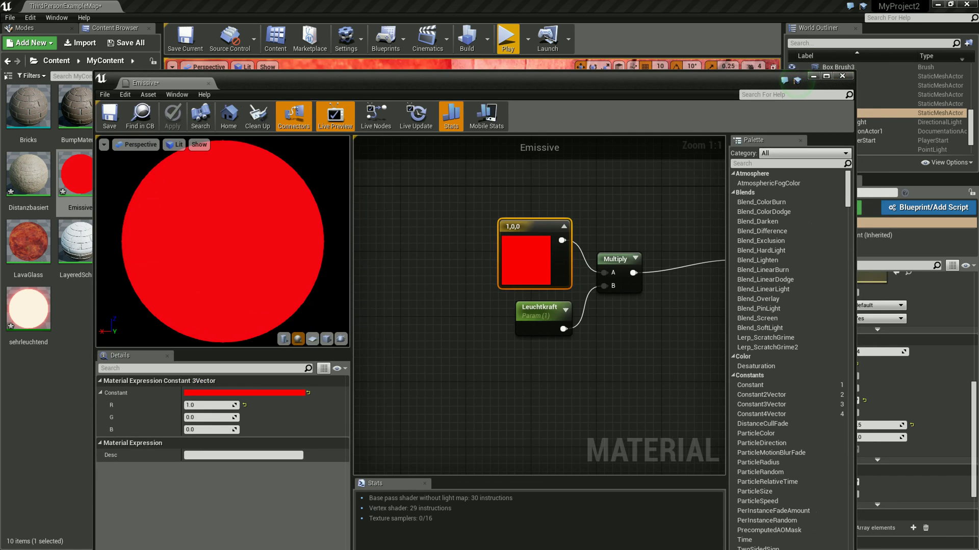
{"action": "left_click", "coordinate": [842, 76]}
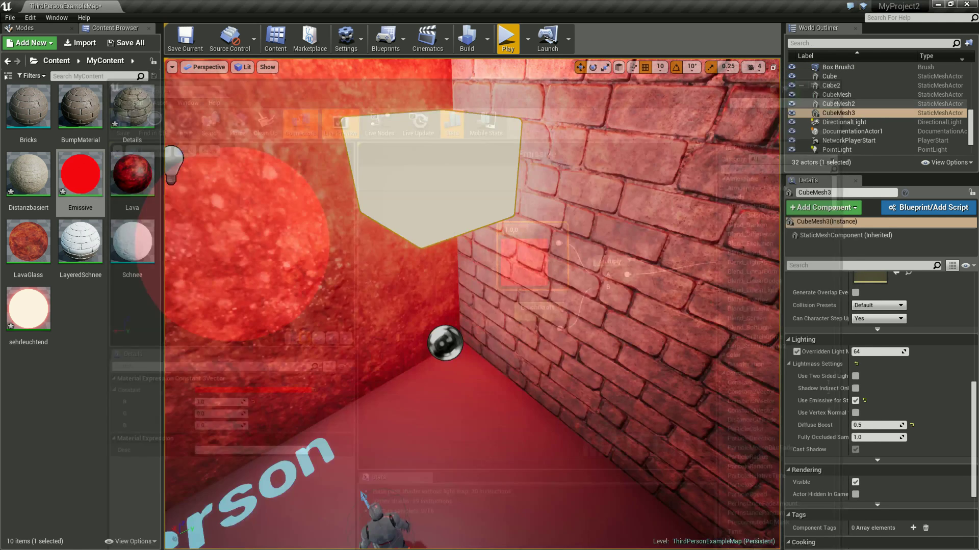
{"action": "mouse_move", "coordinate": [421, 218]}
{"action": "right_mouse_down"}
{"action": "mouse_move", "coordinate": [544, 378]}
{"action": "mouse_move", "coordinate": [381, 445]}
{"action": "mouse_move", "coordinate": [542, 442]}
{"action": "mouse_move", "coordinate": [521, 502]}
{"action": "mouse_move", "coordinate": [509, 444]}
{"action": "right_mouse_up"}
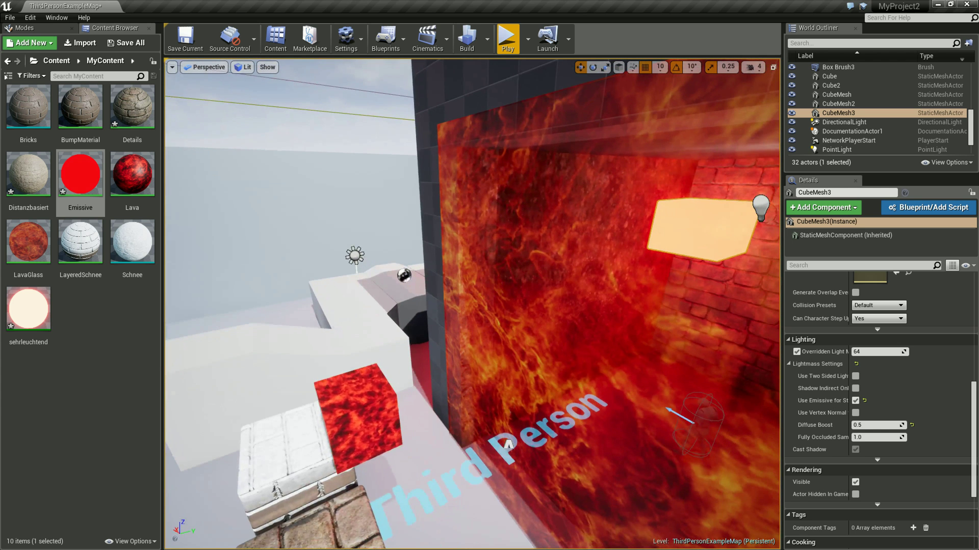